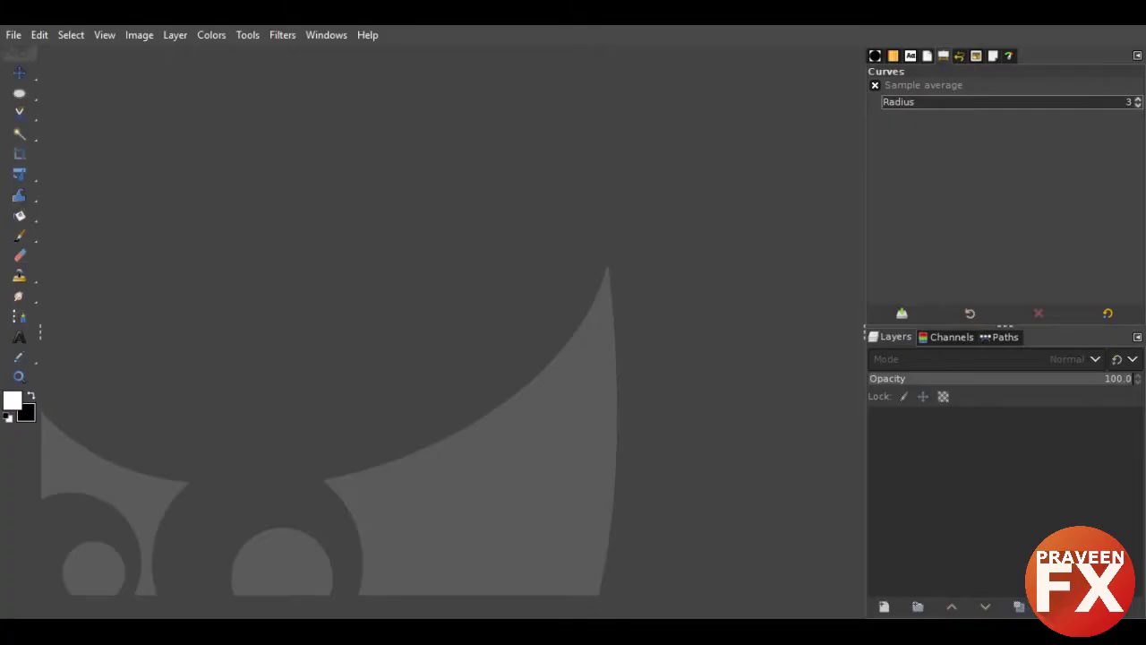
- Open arm-735823_1920.jpg and wing-709101_1920.jpg as layers in one image
key(alt+f)
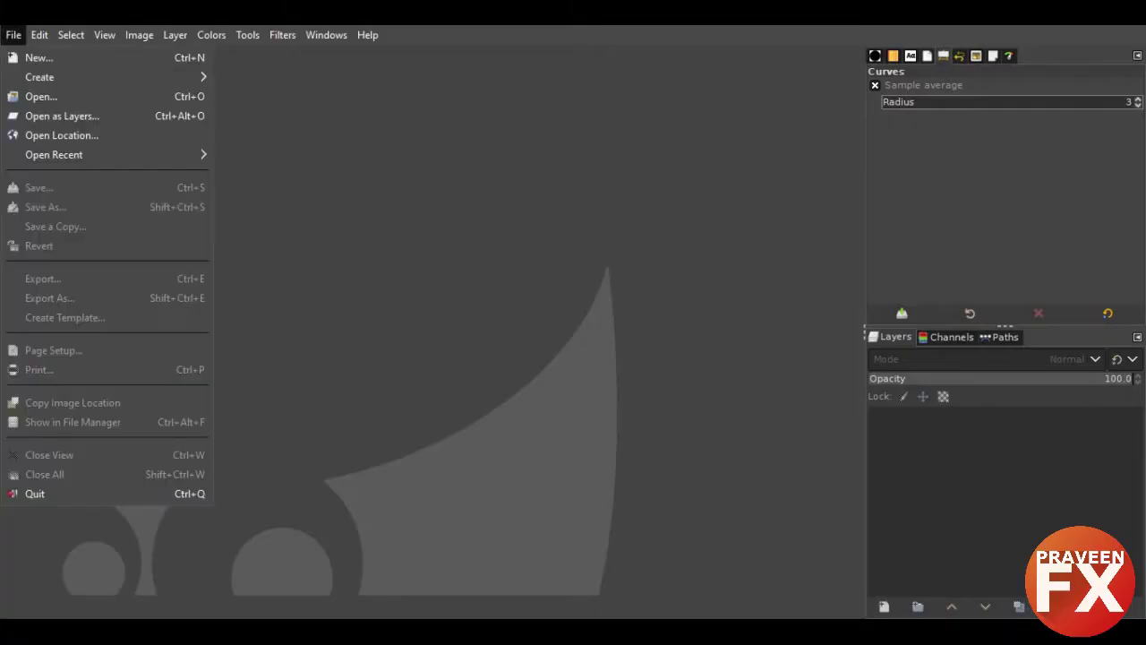
key(Down)
key(Down)
key(Down)
key(Return)
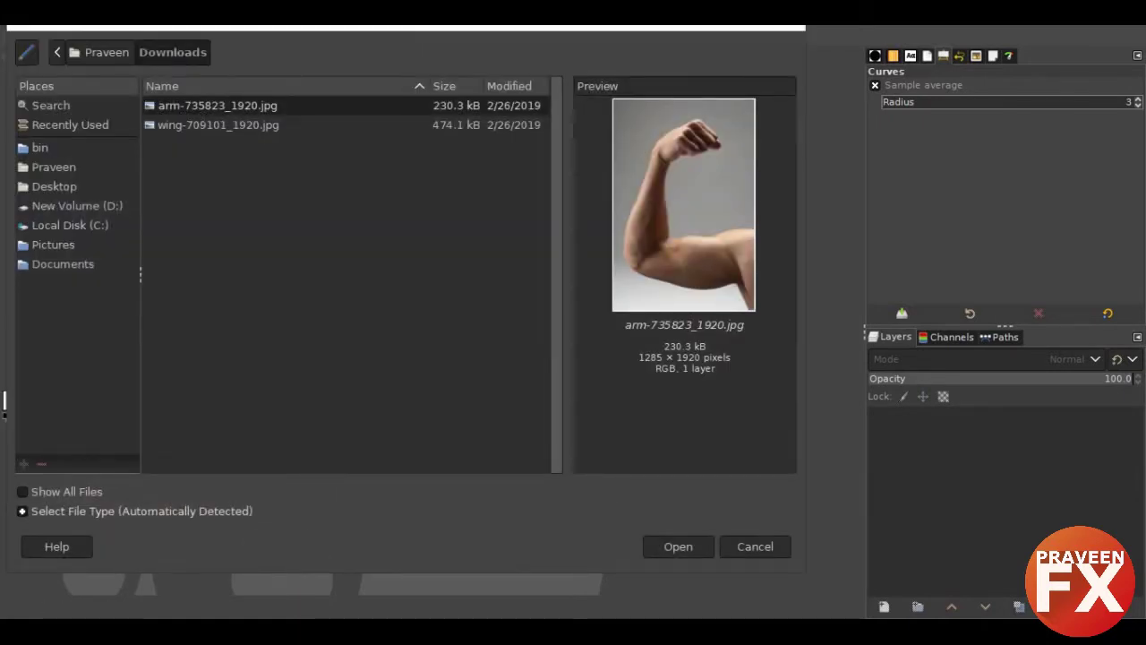
click(217, 124)
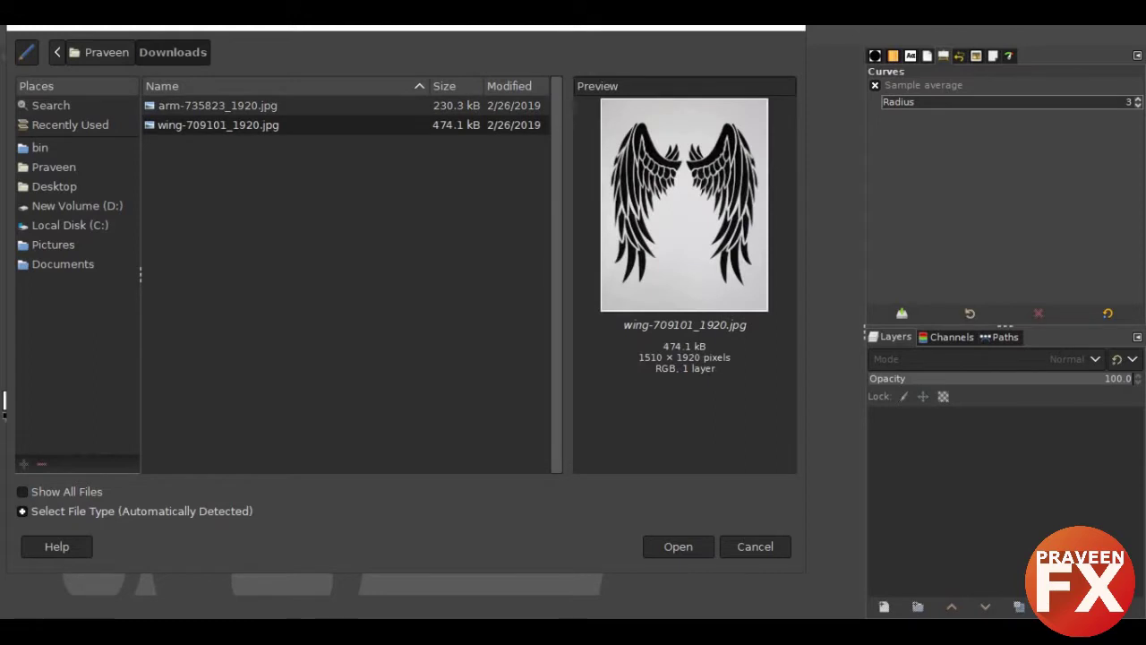
click(217, 105)
key(Return)
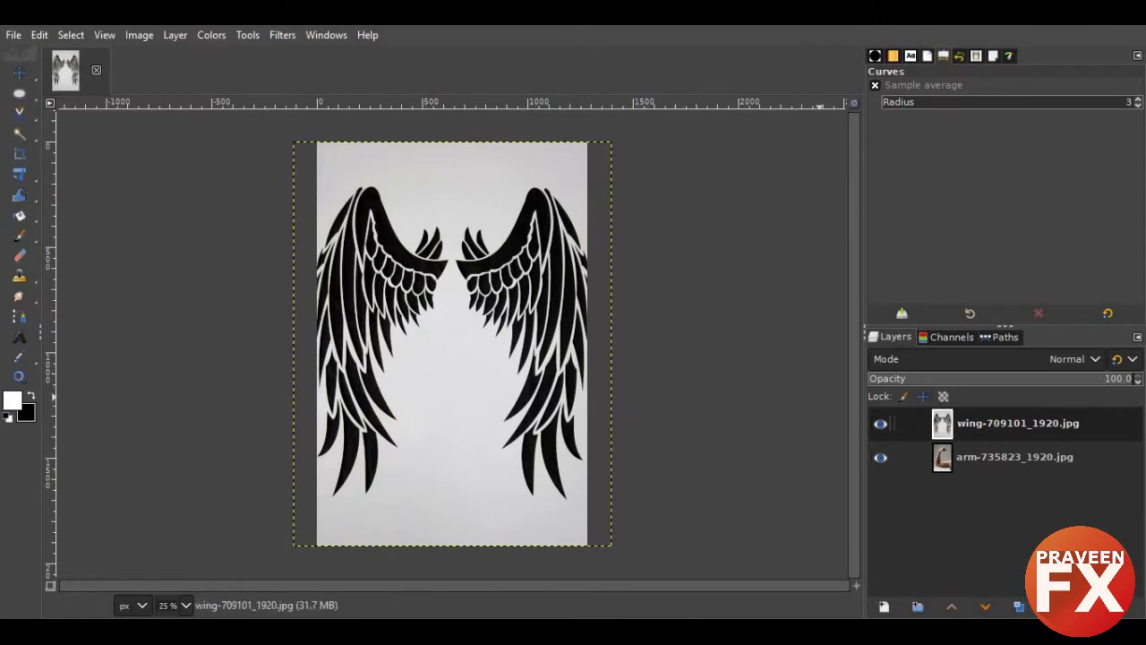
- Toggle the wing layer off after a brief comparison and select the arm layer
click(880, 422)
click(880, 422)
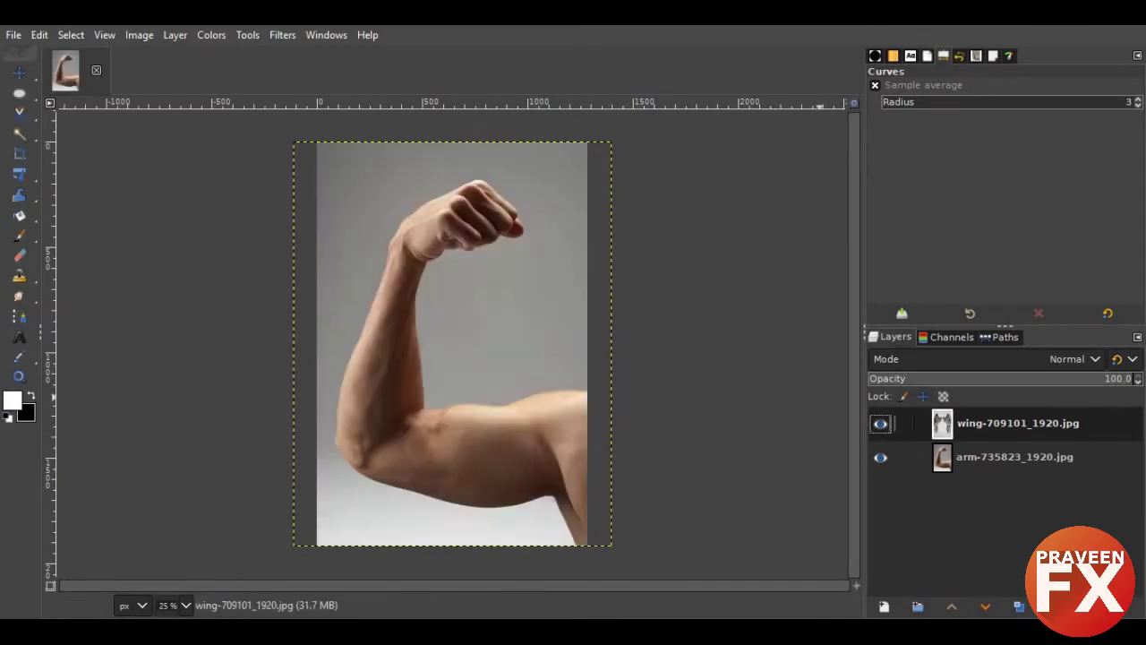
click(880, 422)
key(Down)
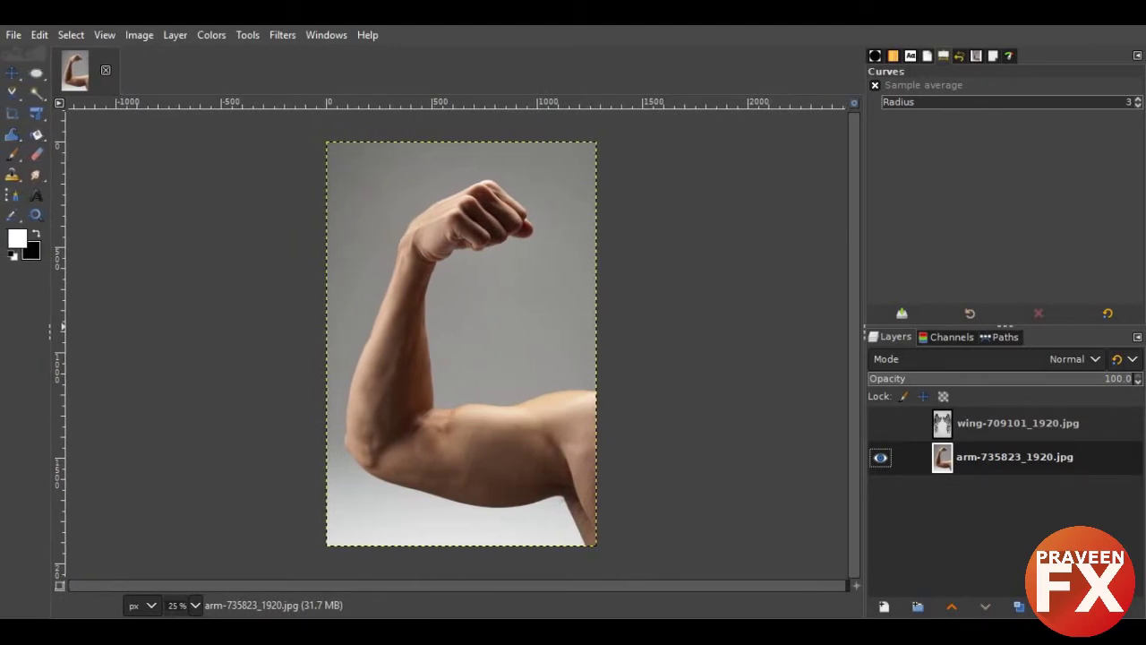
- Trial-crop the image to the bicep region
click(13, 113)
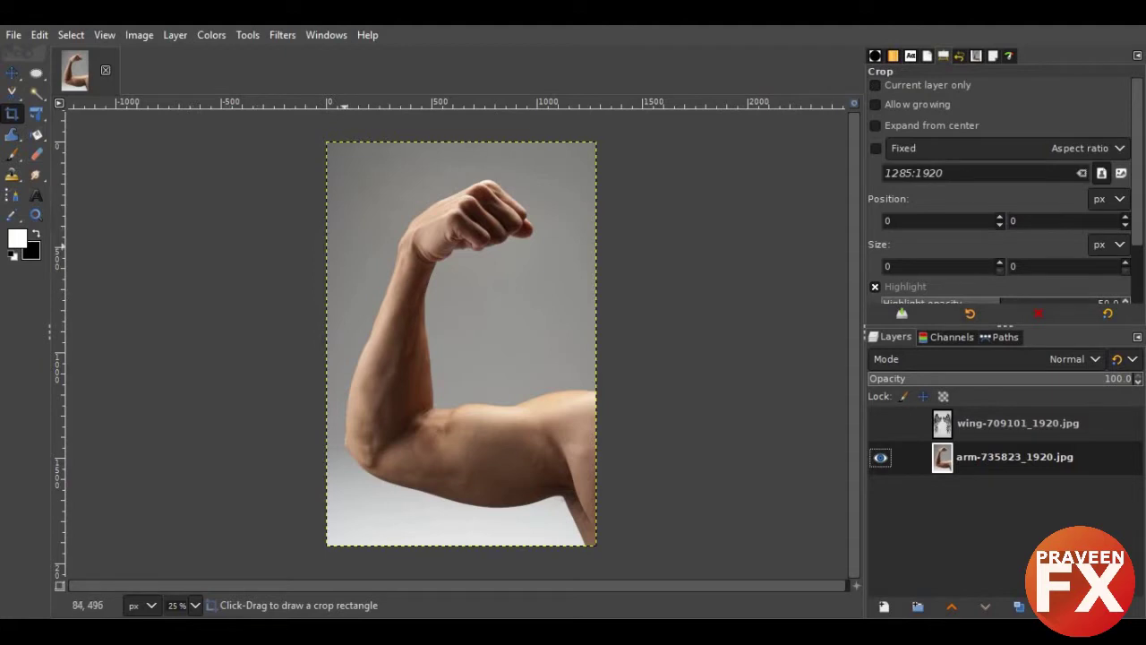
drag(338, 291, 603, 546)
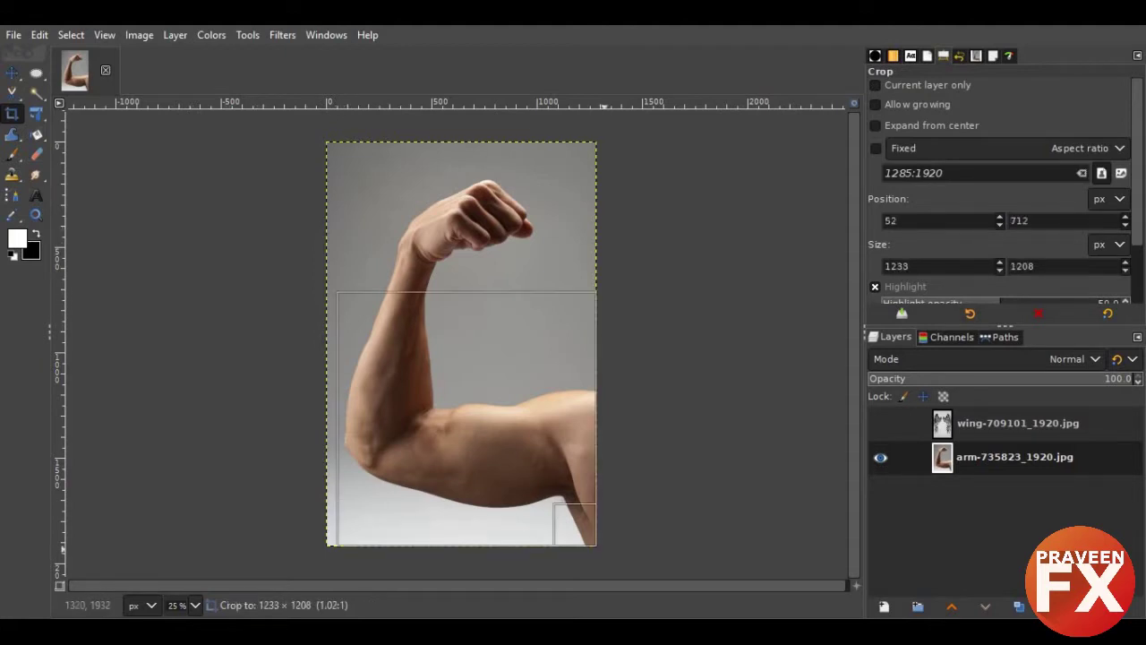
key(Return)
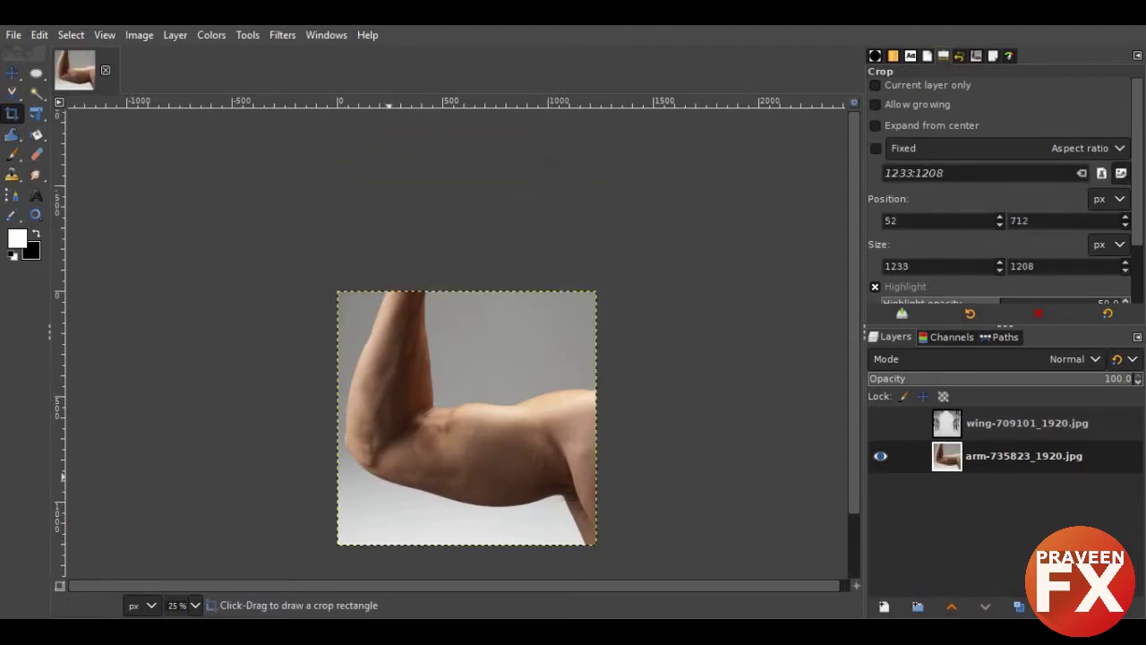
scroll(467, 350, down, 2)
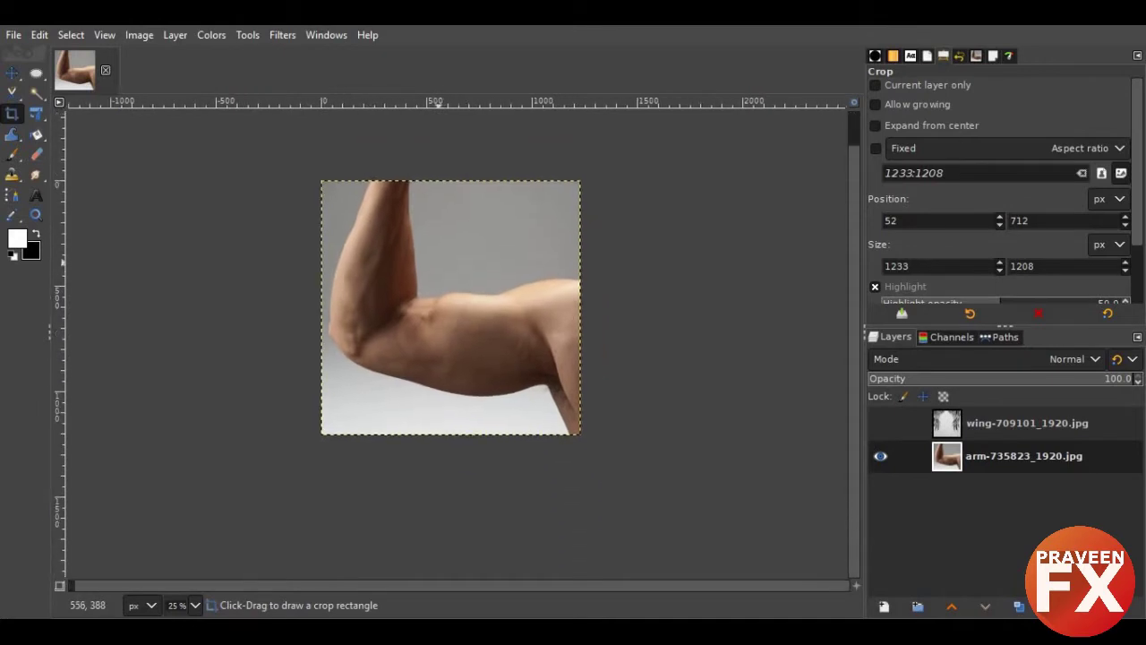
ctrl+scroll(457, 310, up, 2)
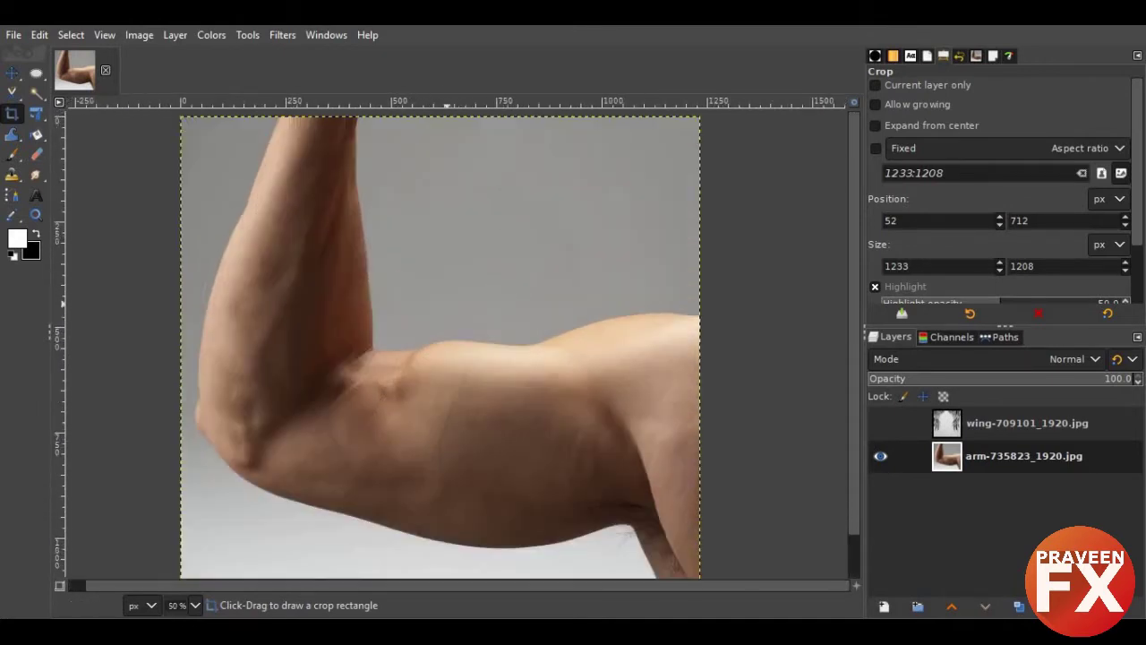
ctrl+scroll(449, 303, down, 1)
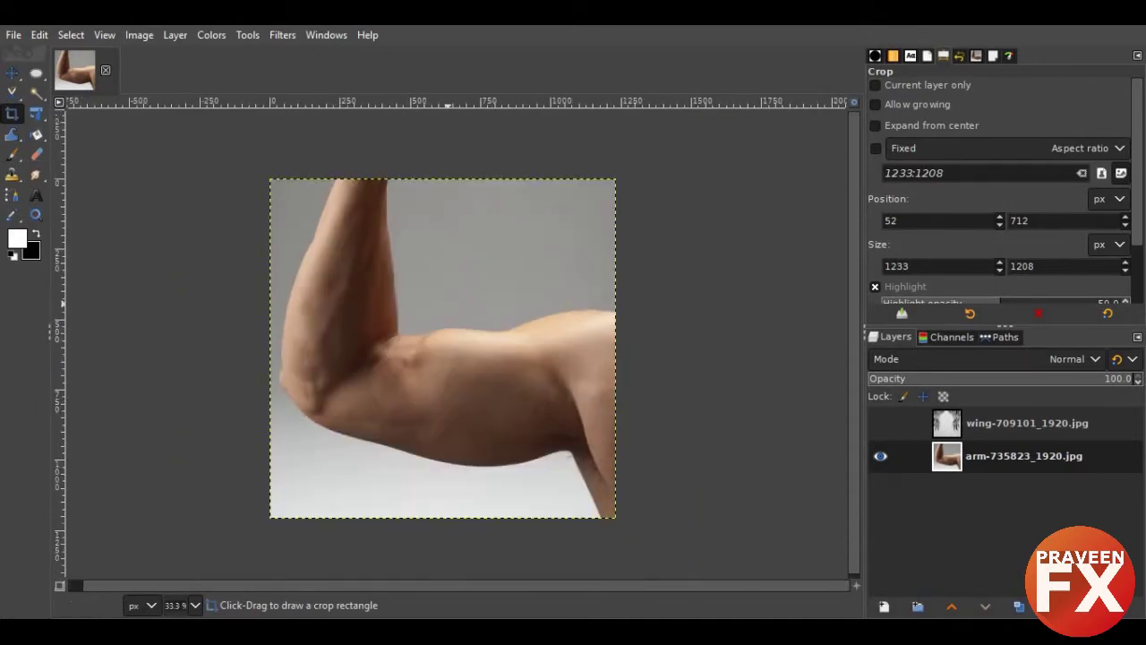
- Show the wings layer again and shift the arm layer down and left
click(880, 422)
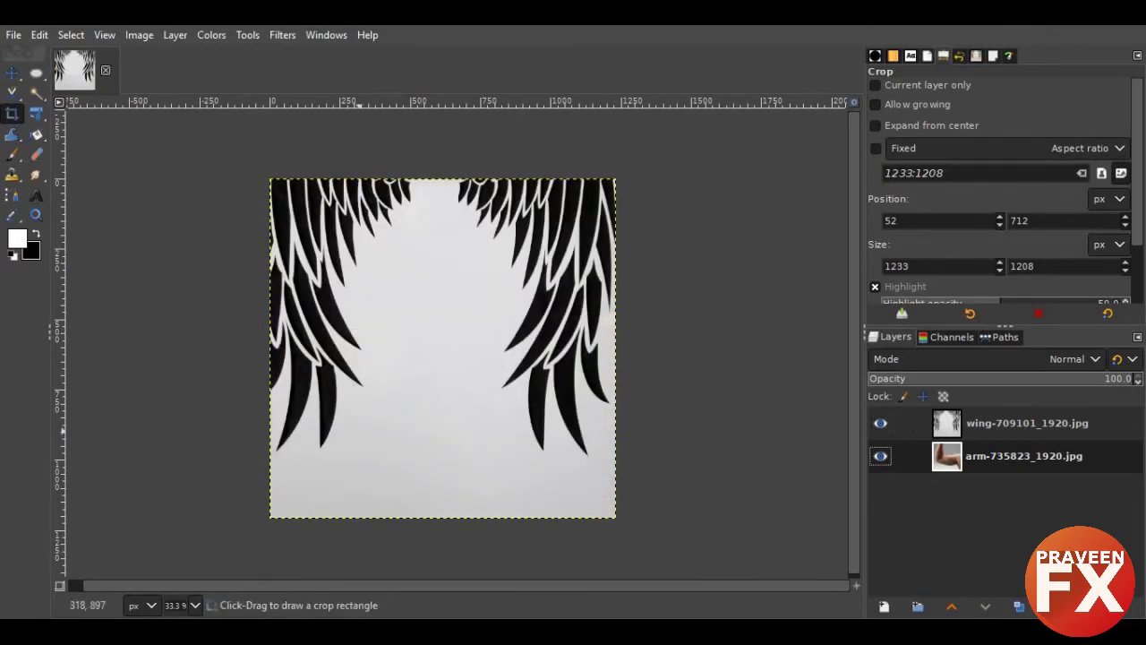
key(m)
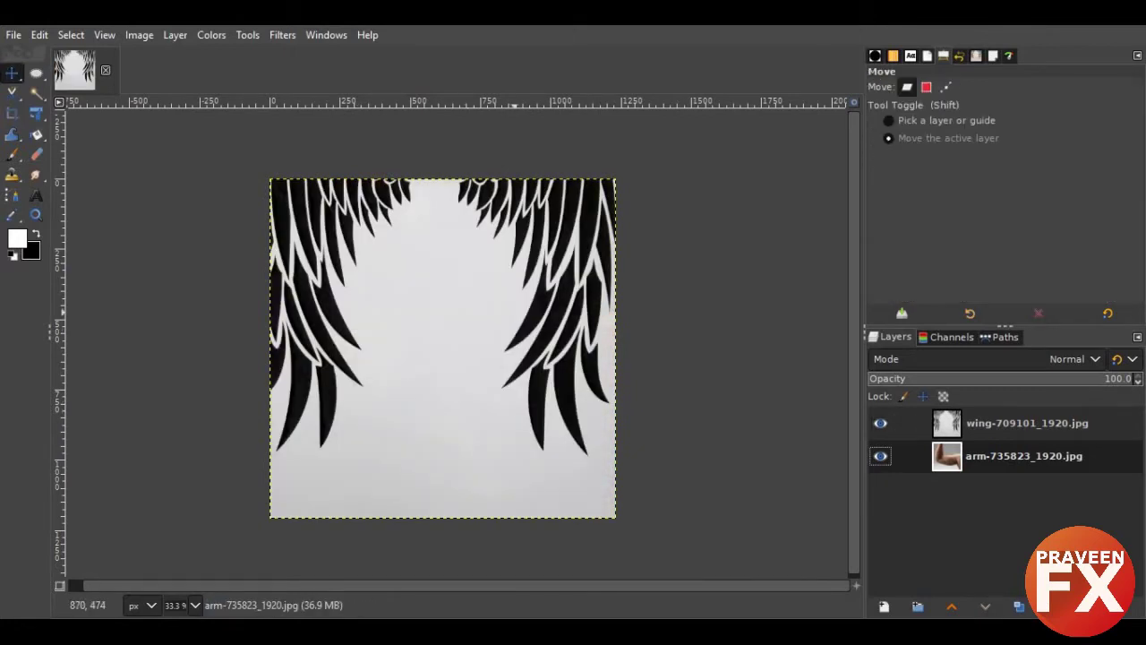
drag(444, 428, 396, 543)
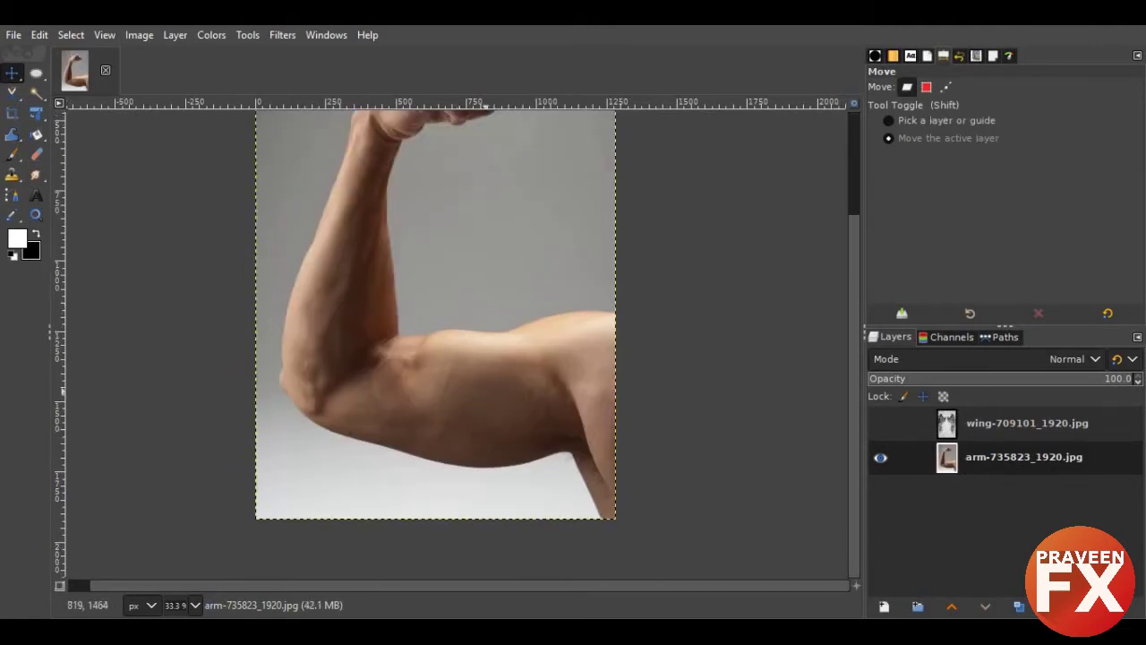
scroll(457, 340, up, 3)
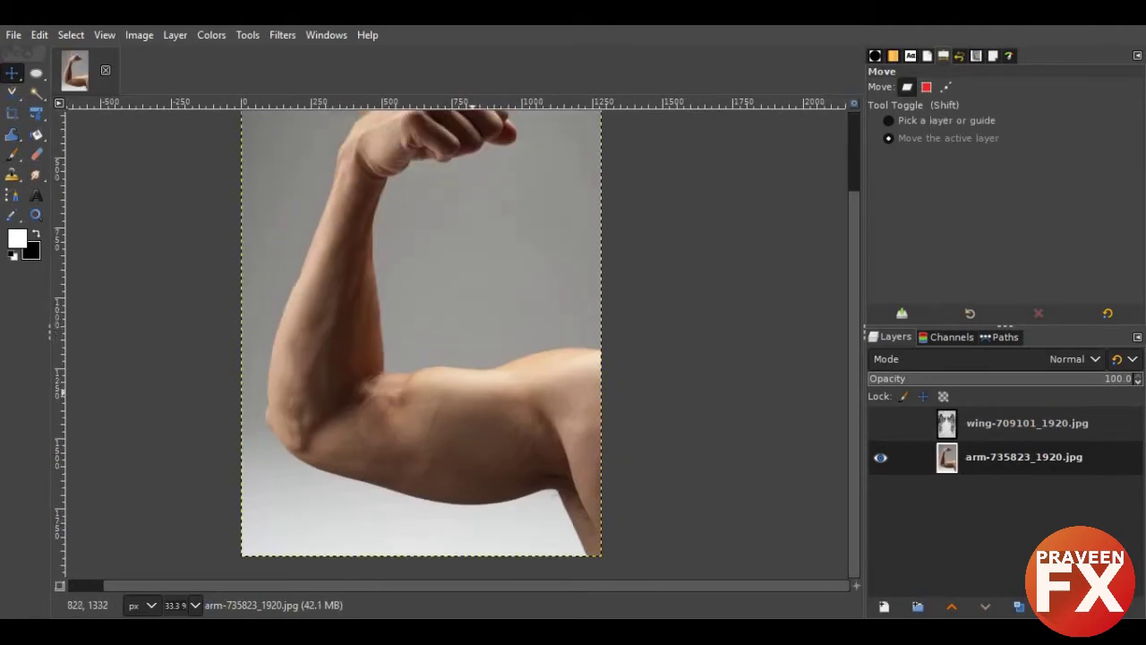
scroll(457, 340, up, 3)
click(946, 87)
key(minus)
click(907, 87)
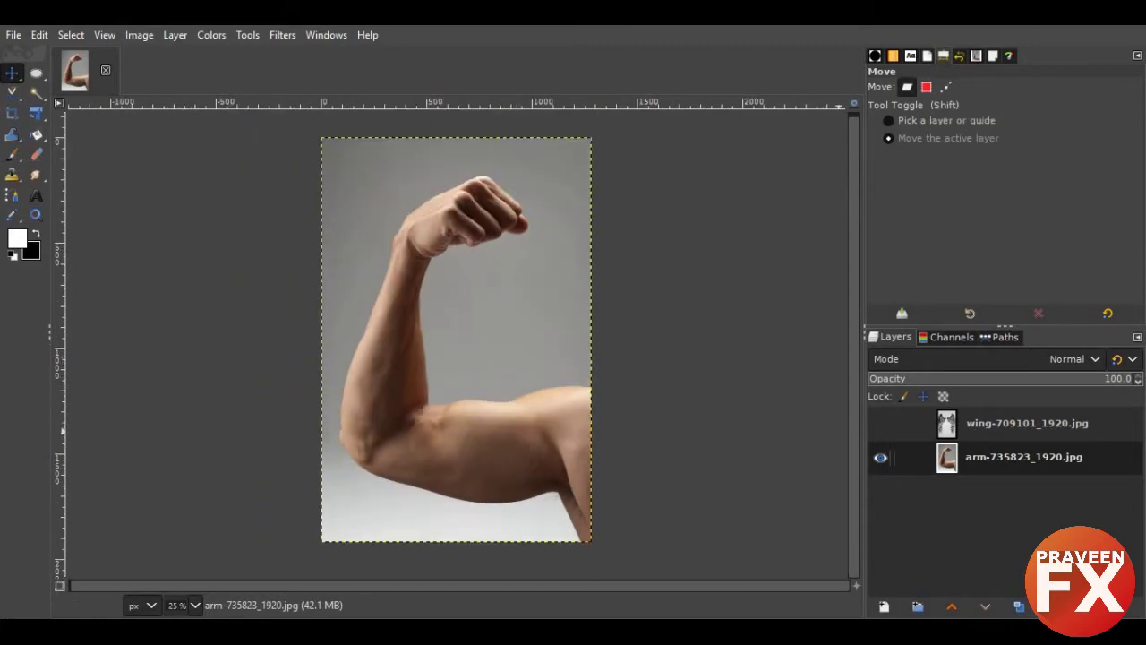
click(880, 423)
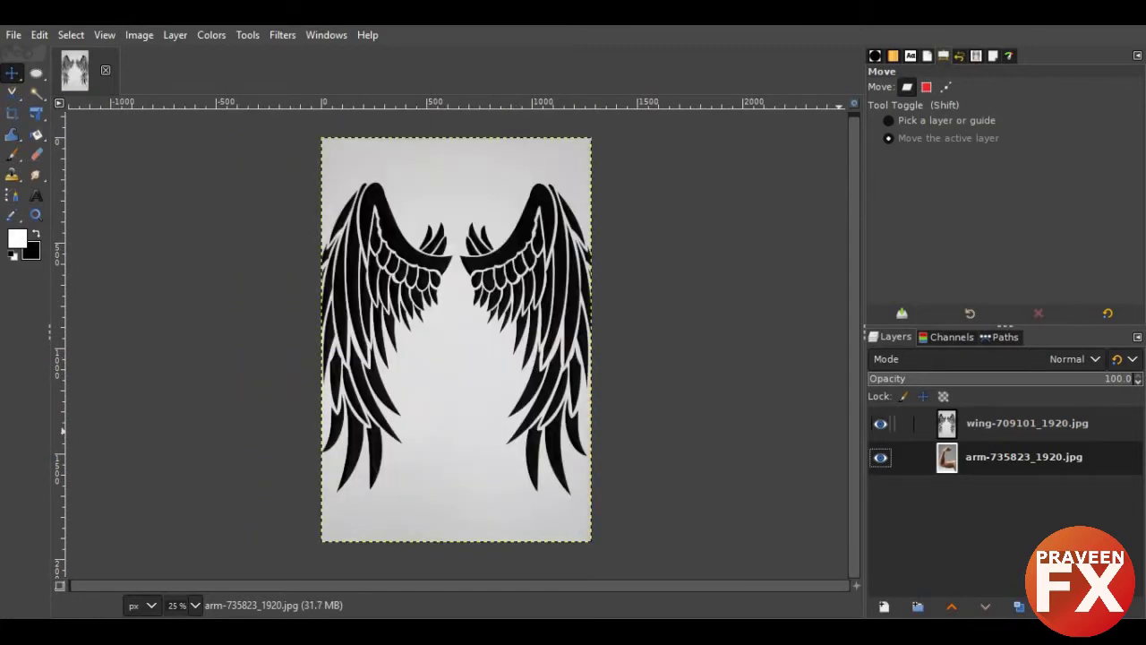
- Make the wings layer active and visible
click(880, 423)
click(880, 423)
click(880, 423)
click(1027, 422)
click(880, 423)
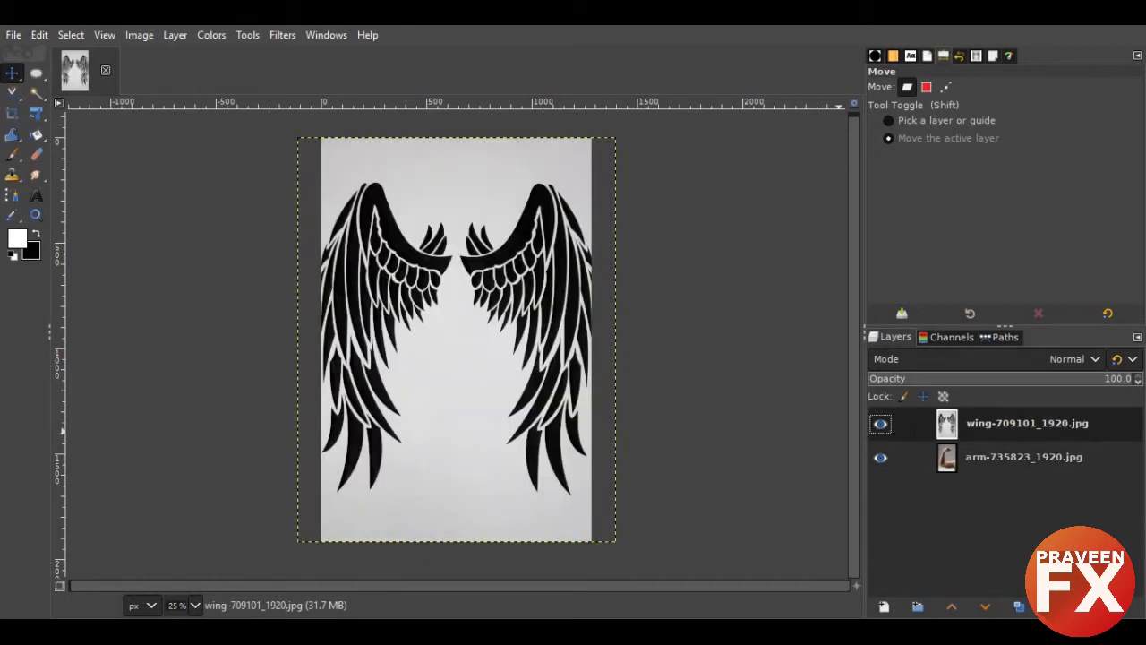
- Set the wings layer's blend mode to Darken only
click(1070, 358)
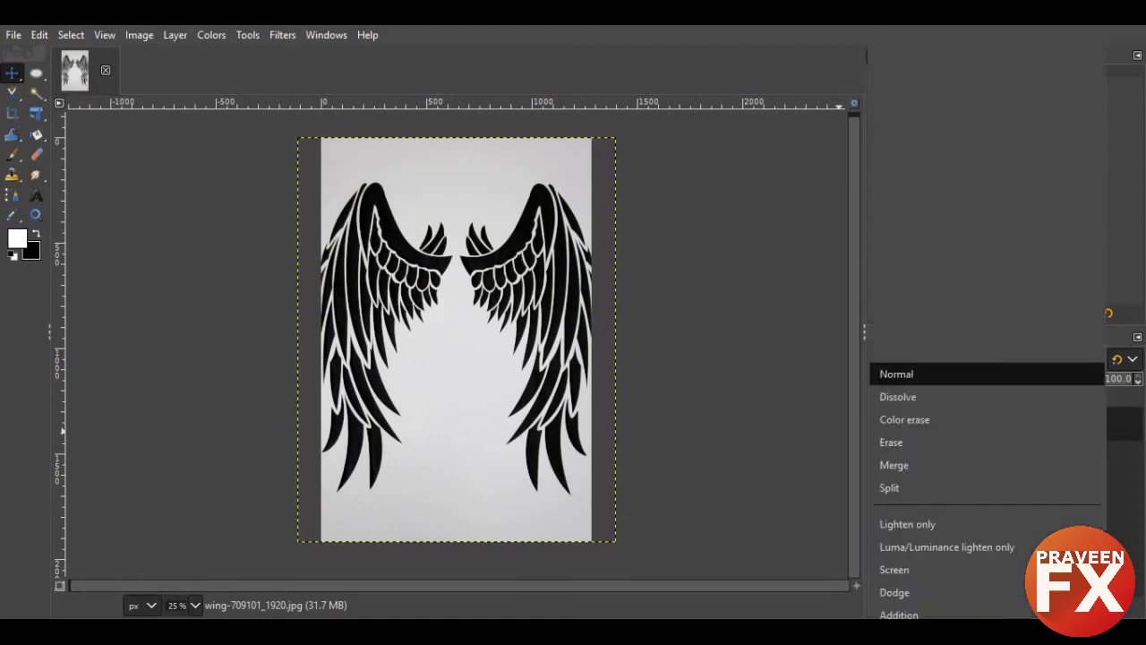
key(Escape)
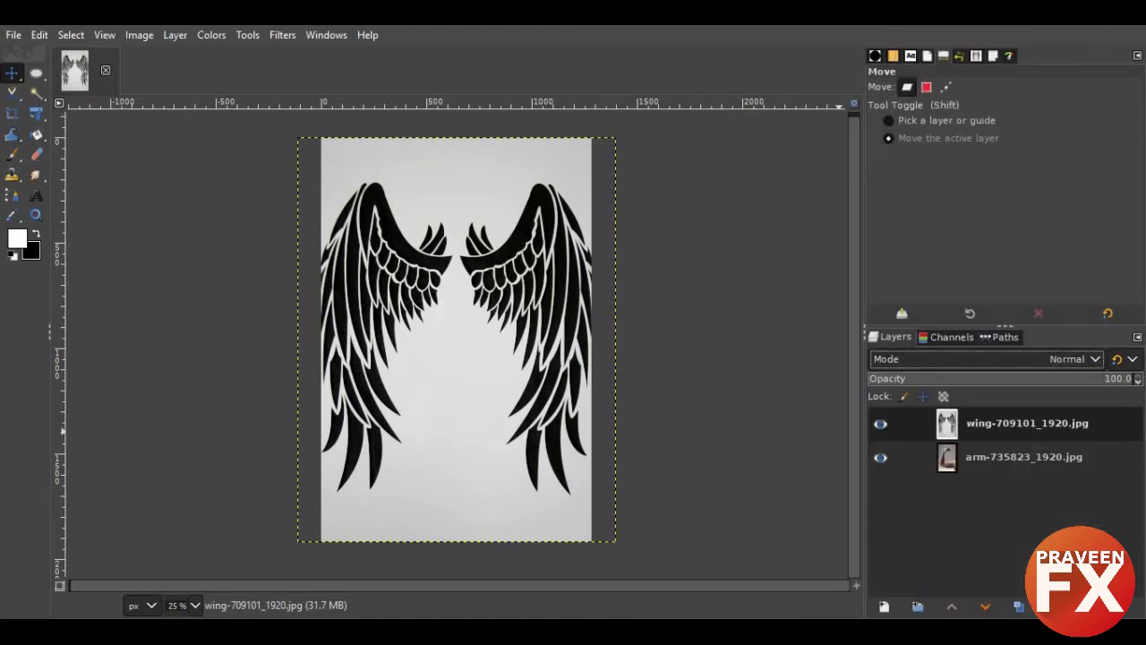
key(Down)
key(Down)
key(Down)
key(Down)
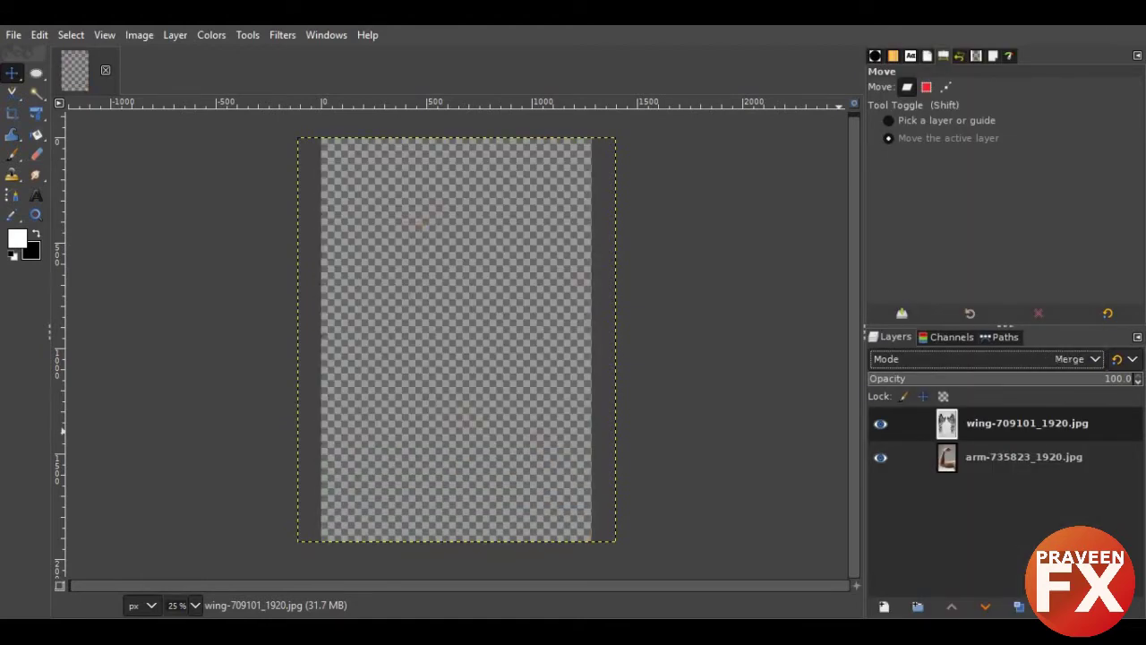
key(Down)
key(Down)
key(Down)
key(Down)
key(Down)
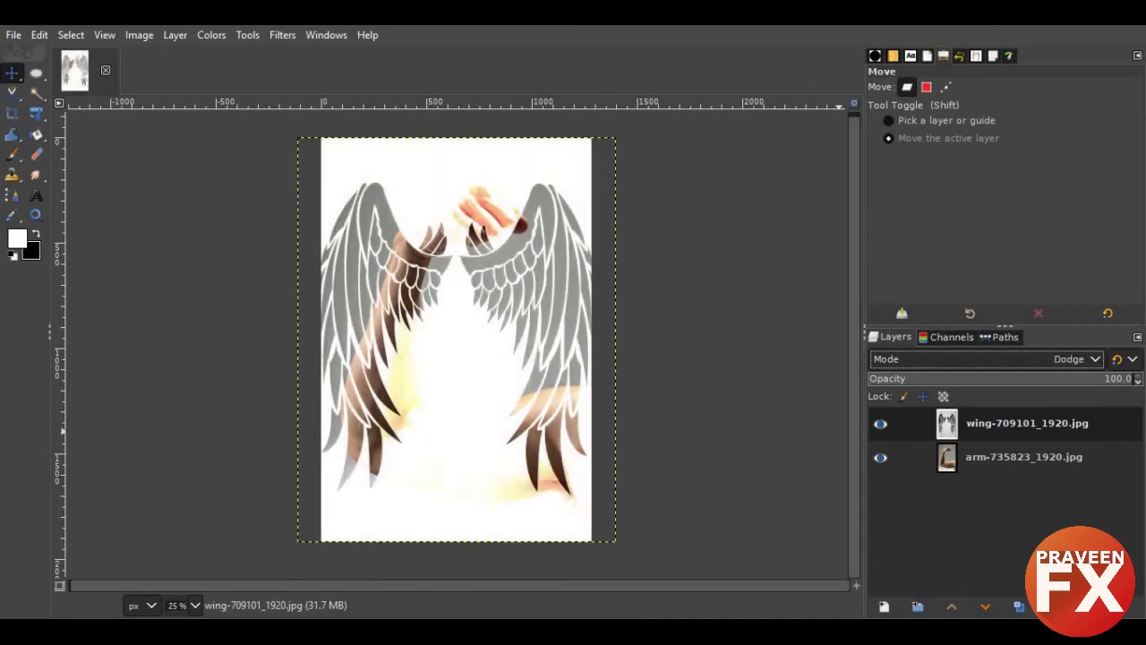
key(Down)
key(Down)
key(Down)
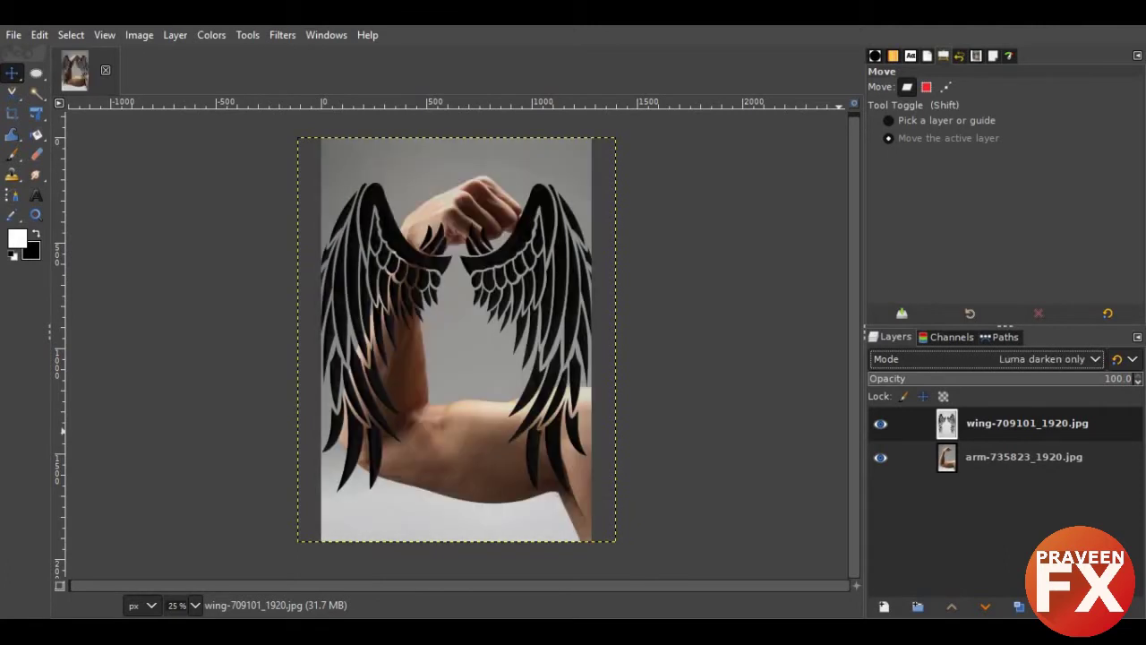
key(Up)
key(Up)
key(Down)
key(Down)
key(Down)
key(Up)
key(Up)
- Scale the wings down and move them onto the bicep
drag(457, 338, 448, 372)
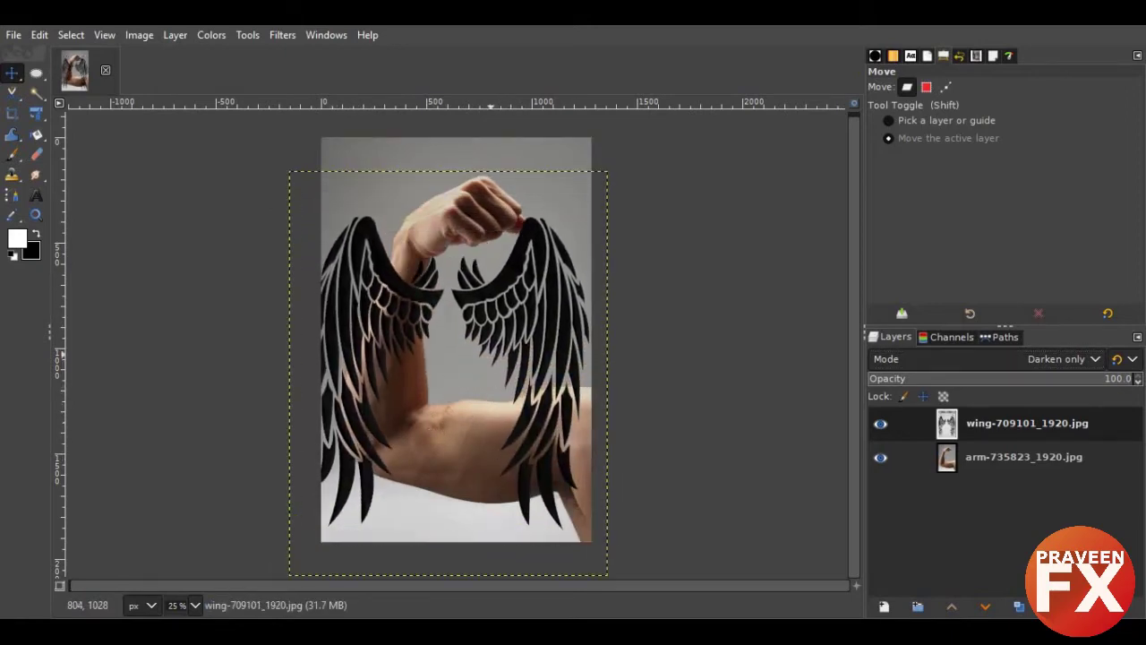
key(shift+t)
click(447, 373)
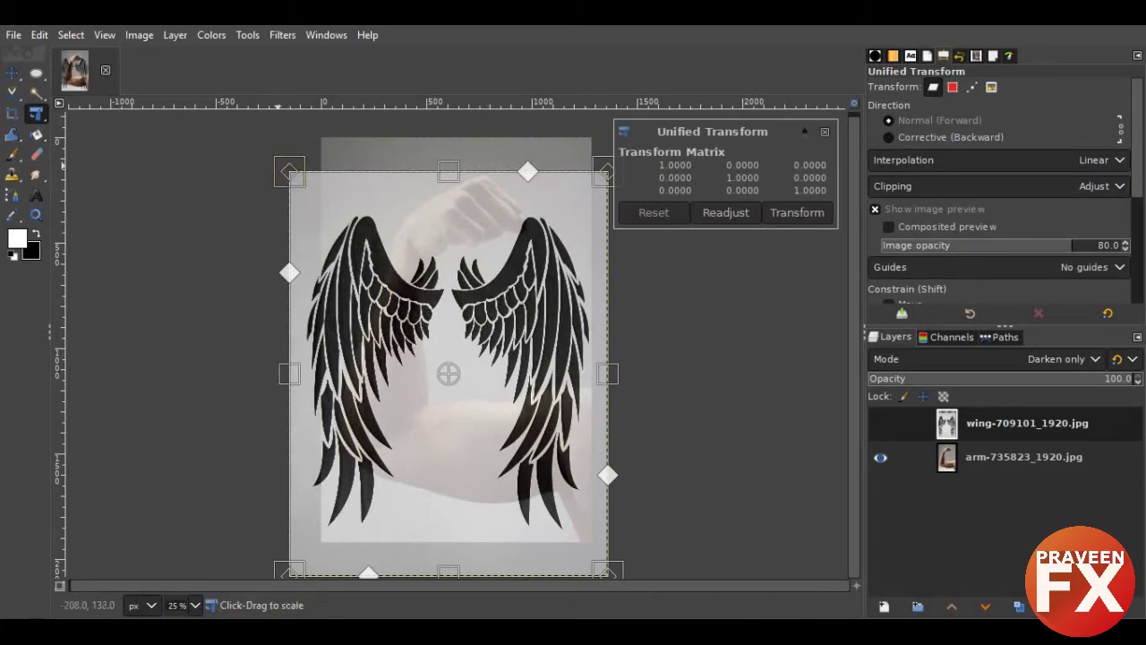
mouse_move(279, 166)
mouse_down()
mouse_move(470, 428)
mouse_move(447, 420)
mouse_up()
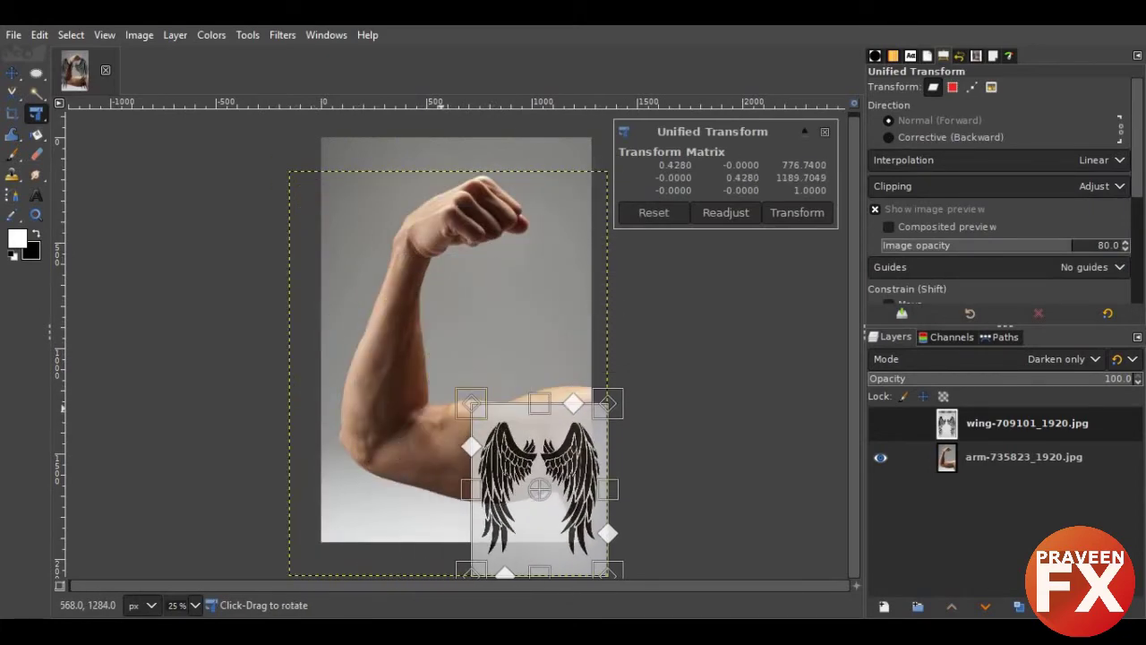
key(Return)
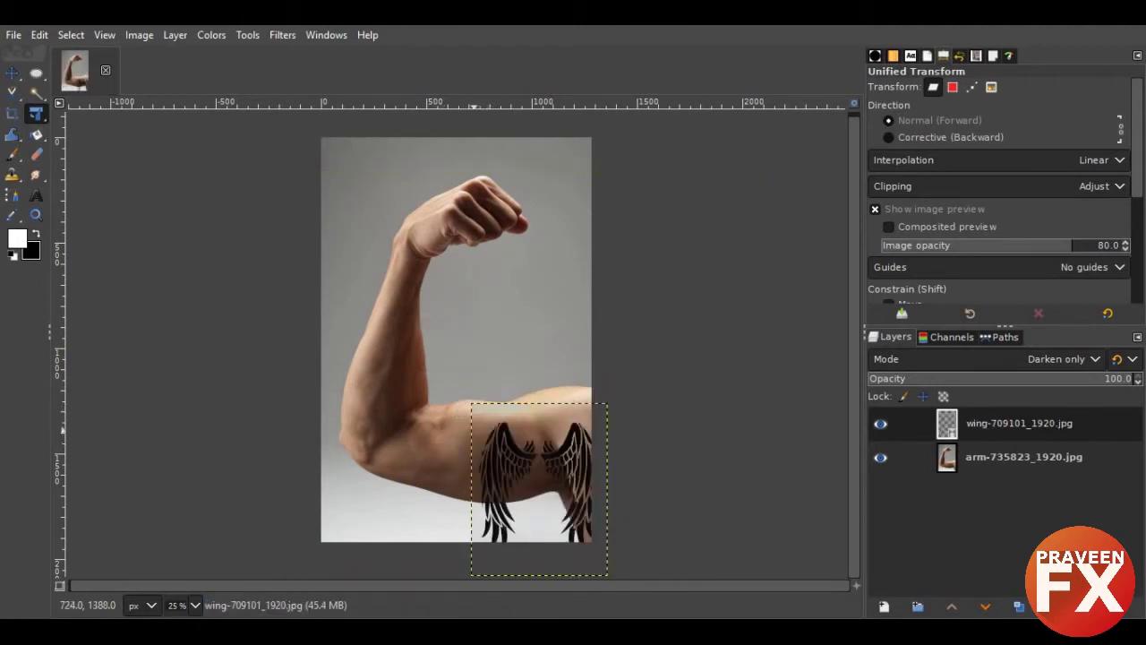
key(m)
drag(543, 490, 479, 467)
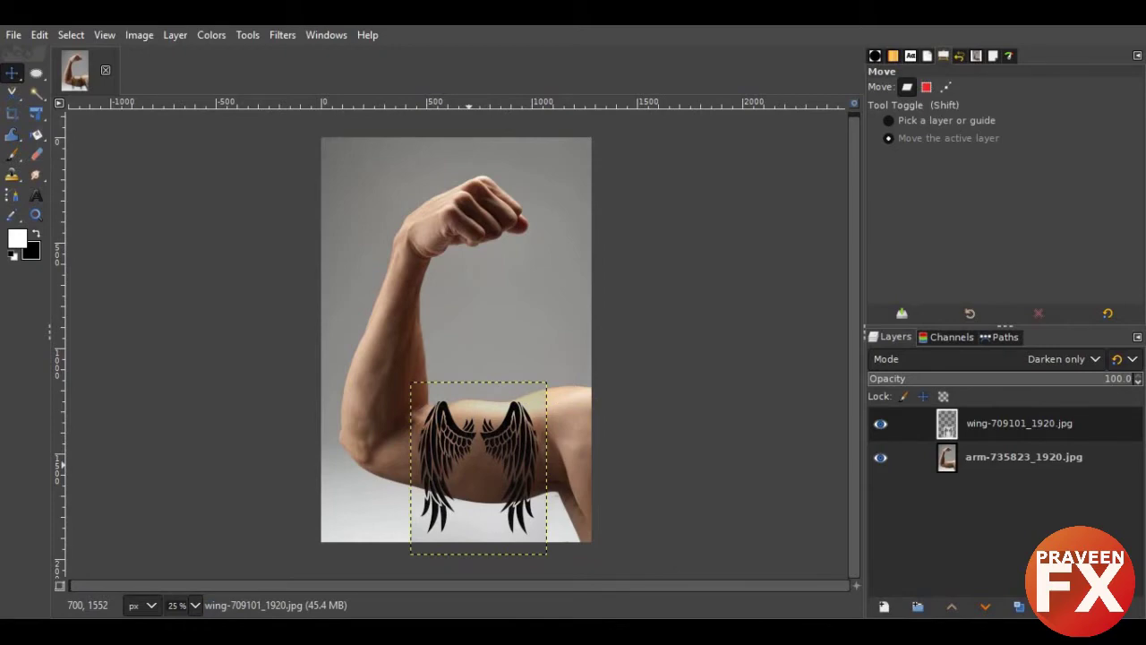
- Set the Move tool to Layer mode, moving only the active layer
ctrl+scroll(487, 434, up, 1)
ctrl+scroll(487, 434, up, 3)
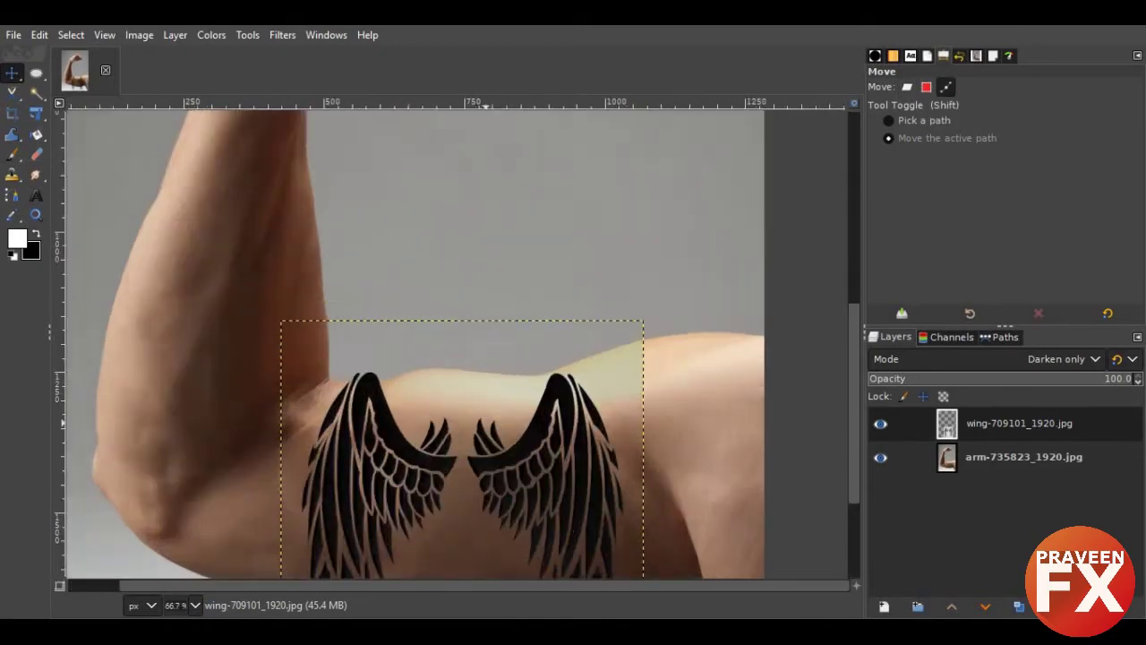
mouse_move(488, 435)
mouse_down()
mouse_move(522, 242)
mouse_move(522, 125)
mouse_up()
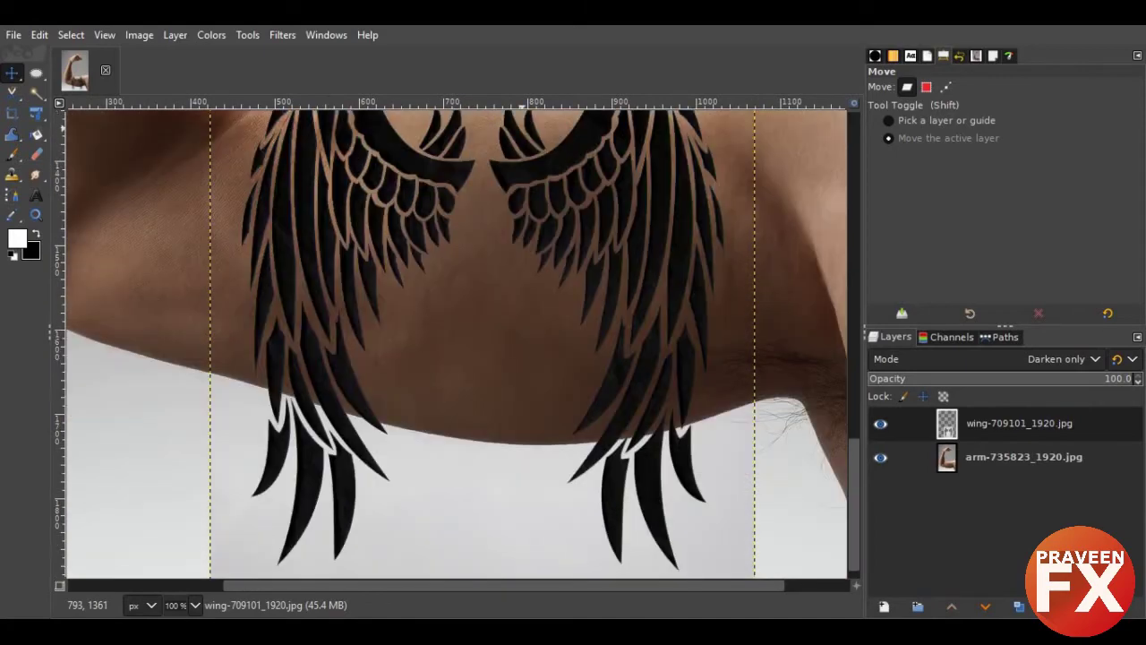
scroll(522, 242, up, 3)
click(946, 87)
ctrl+scroll(522, 242, down, 1)
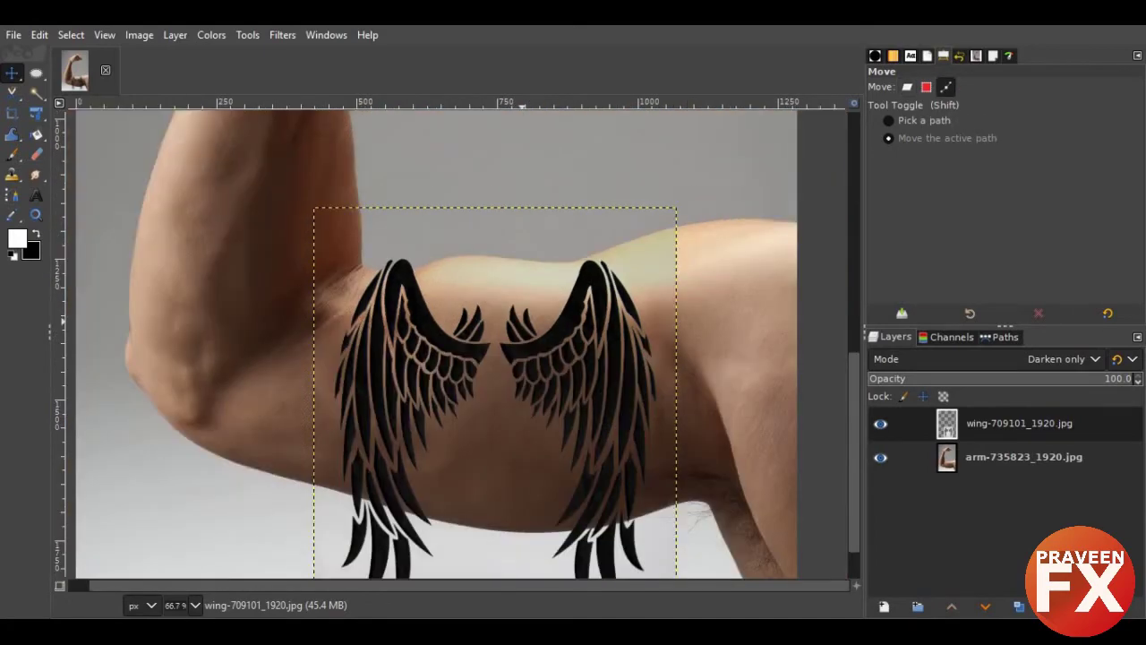
ctrl+scroll(522, 242, down, 1)
click(908, 87)
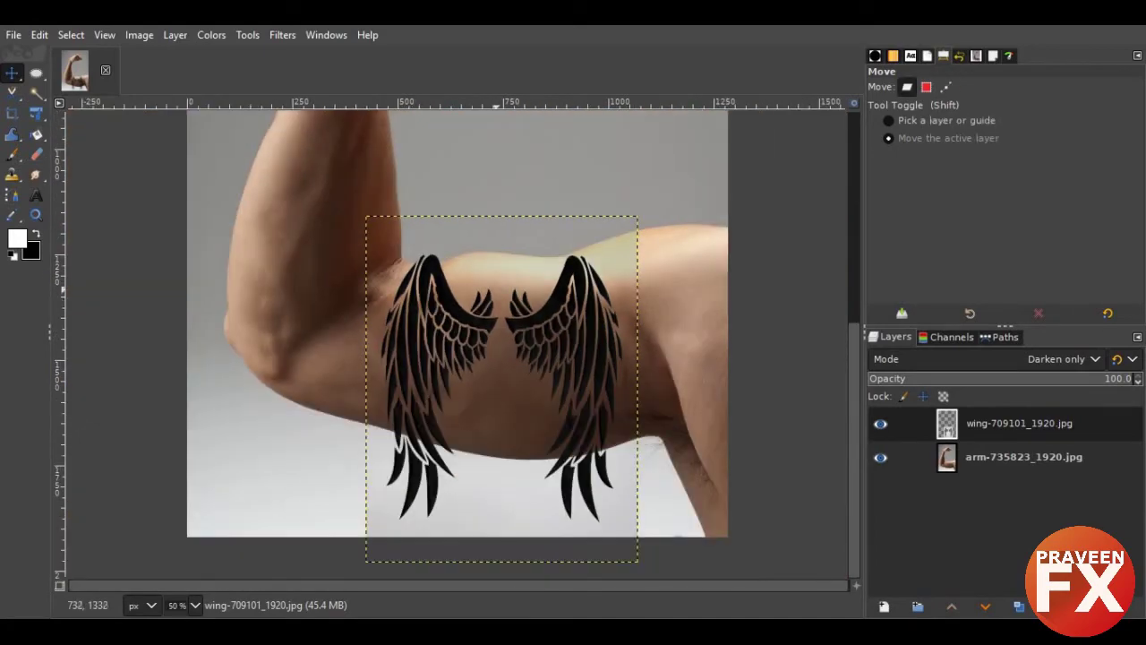
click(889, 120)
click(888, 138)
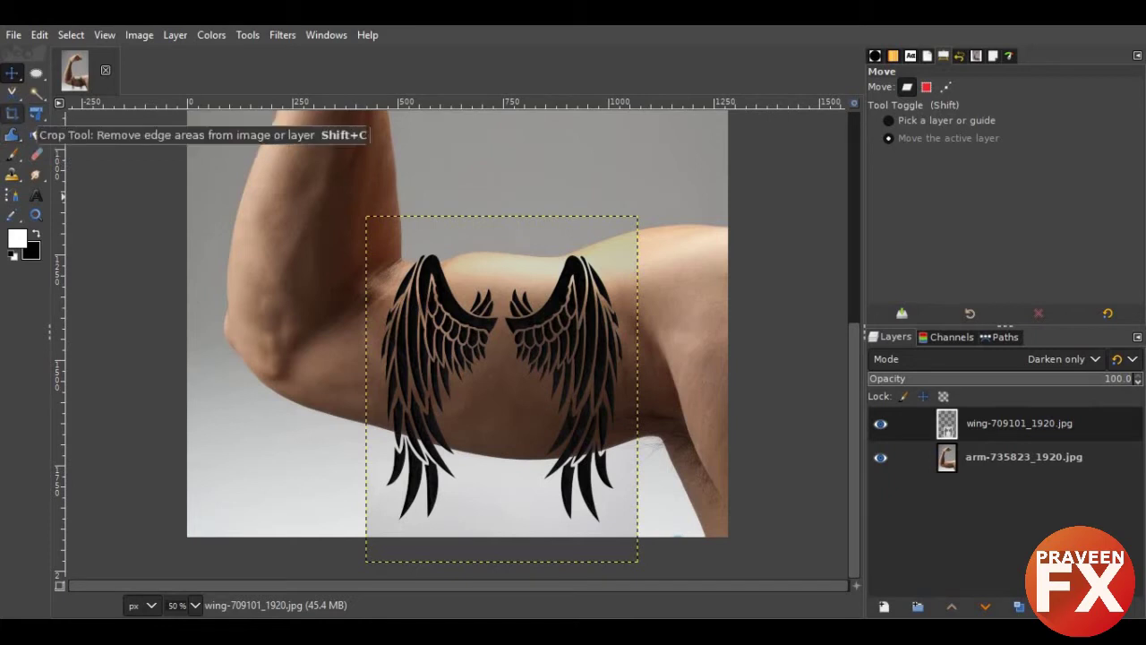
- Rotate the wings layer about 90.5° and shift it up and left
drag(36, 113, 99, 197)
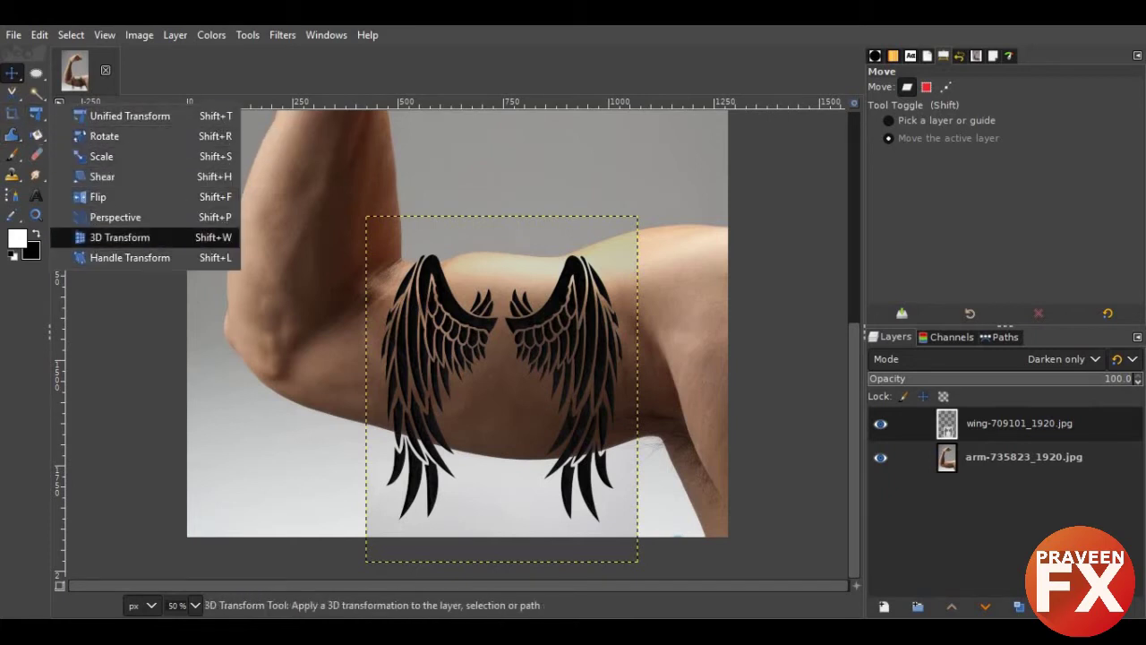
drag(99, 197, 104, 136)
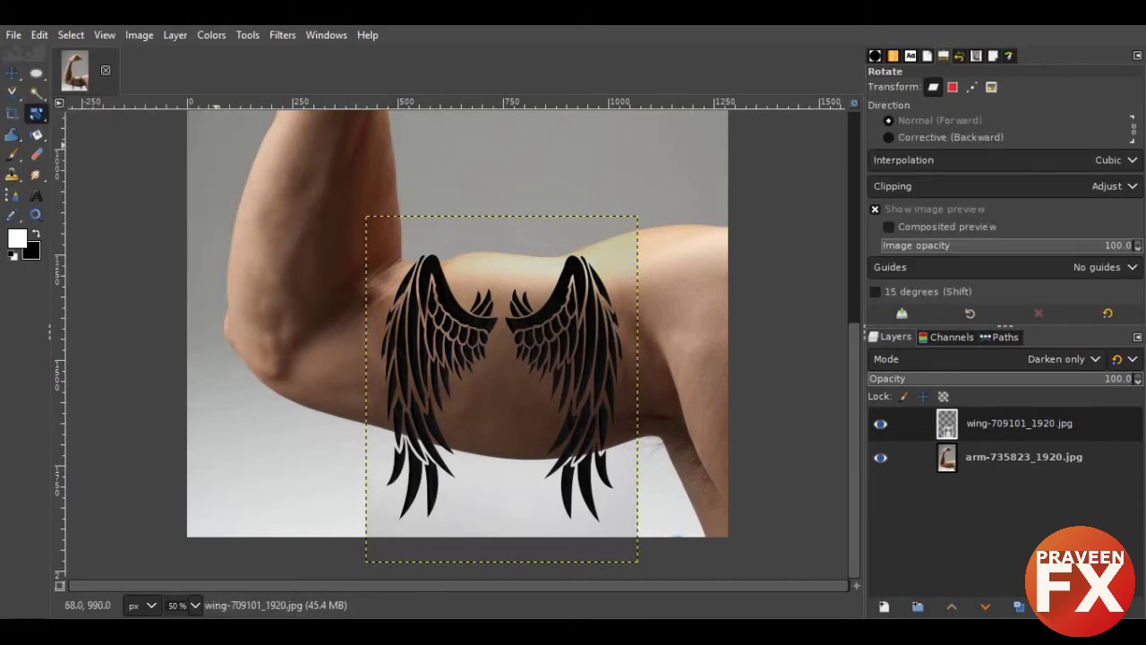
click(560, 283)
mouse_move(566, 283)
mouse_down()
mouse_move(633, 590)
mouse_move(591, 596)
mouse_up()
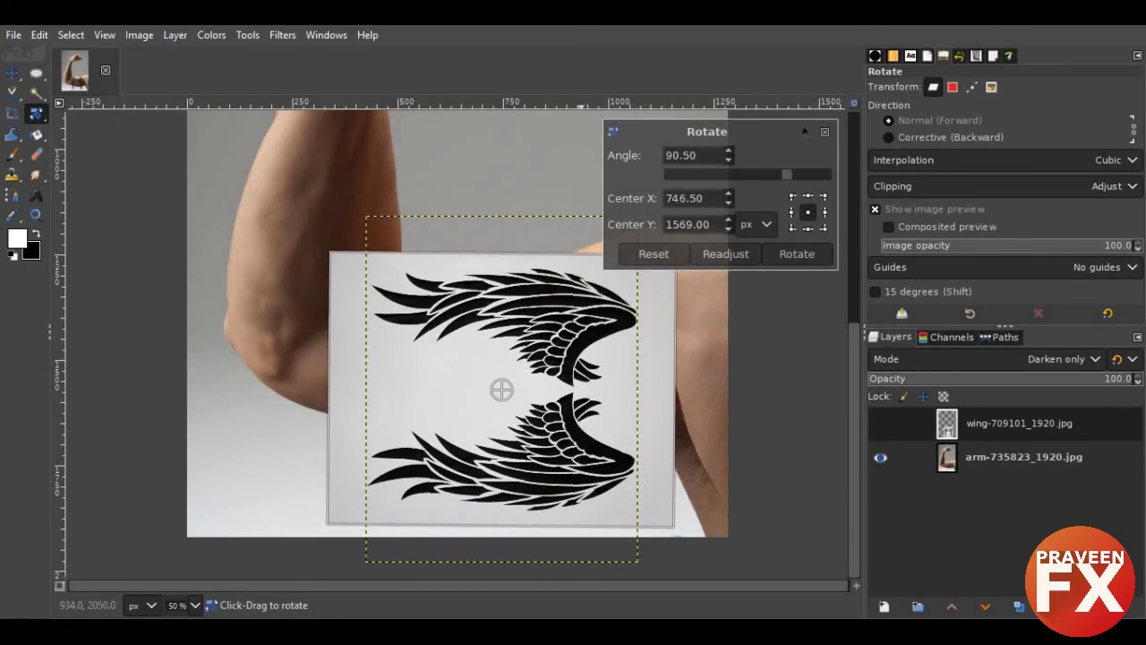
key(Return)
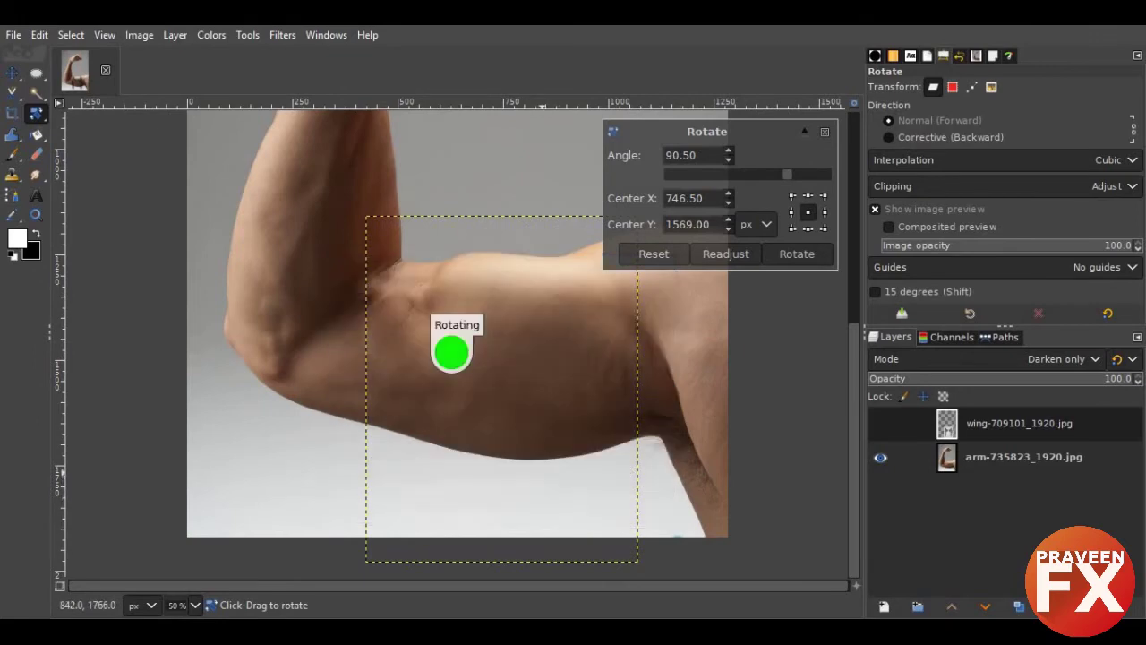
key(m)
drag(502, 390, 480, 354)
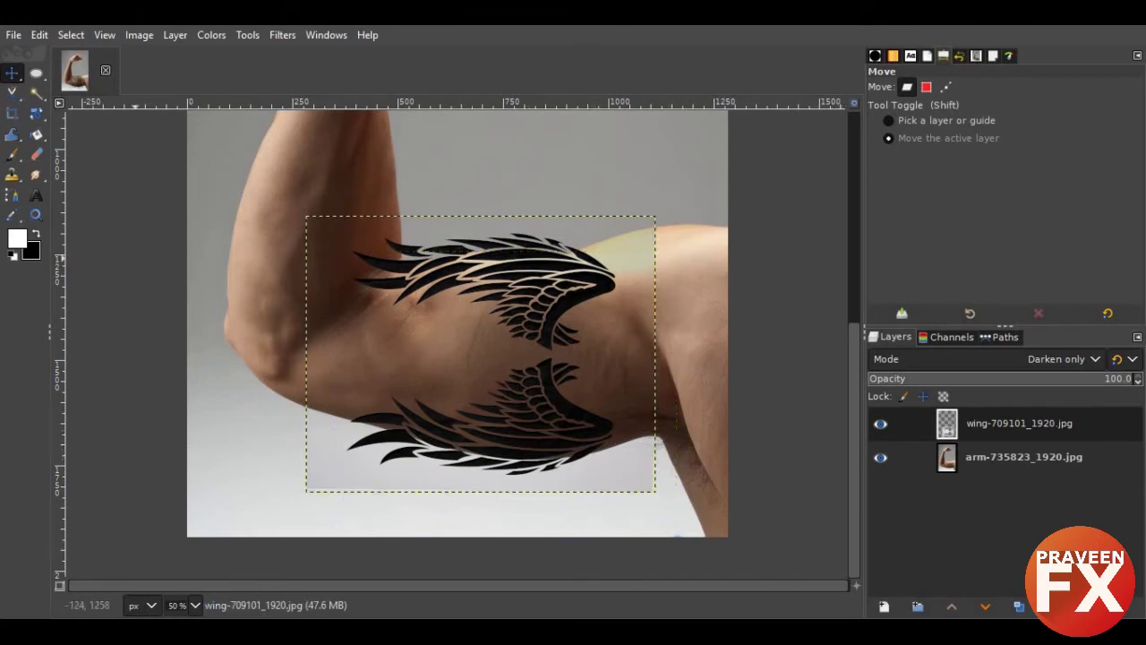
- Scale the sideways wings to about three quarters and centre them on the bicep
key(shift+t)
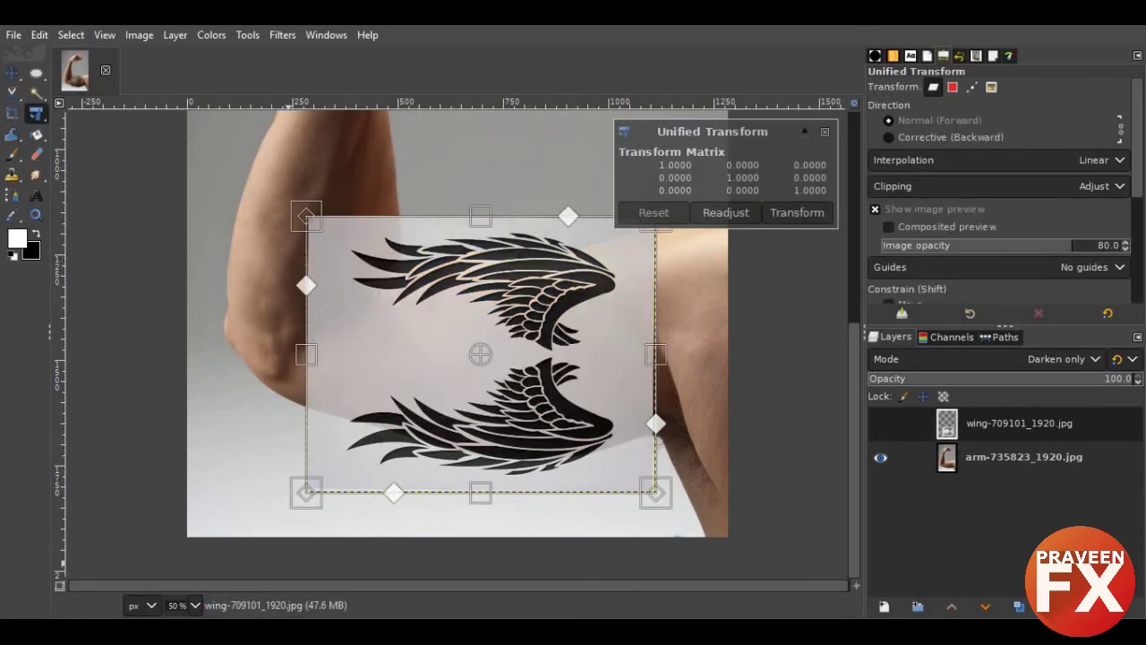
drag(306, 492, 401, 416)
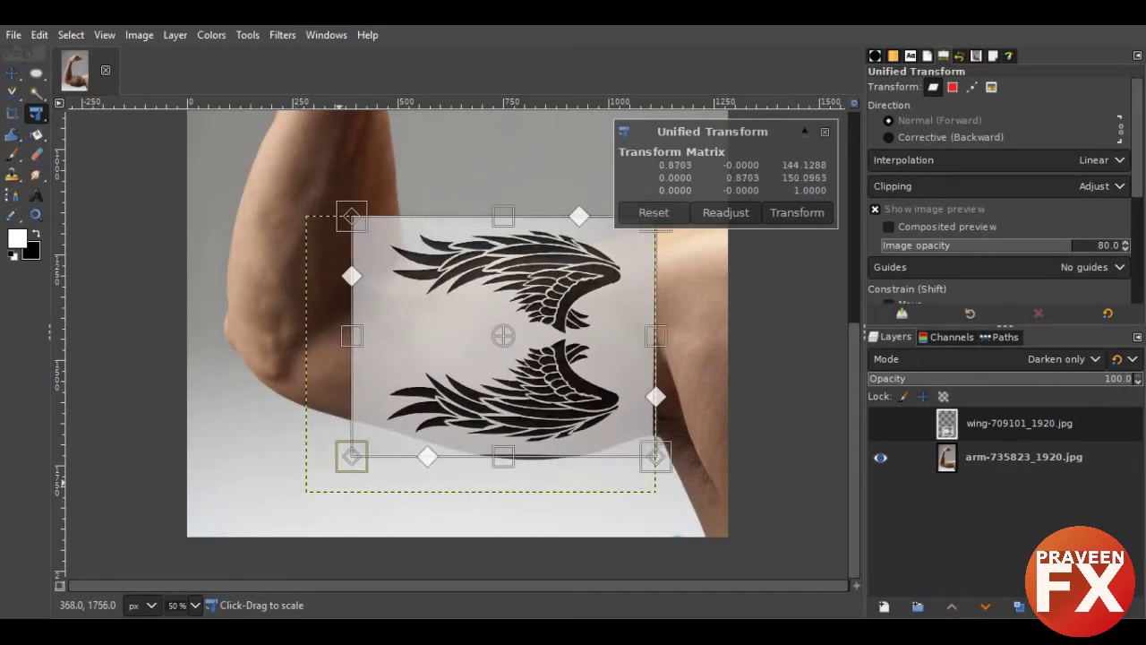
click(424, 345)
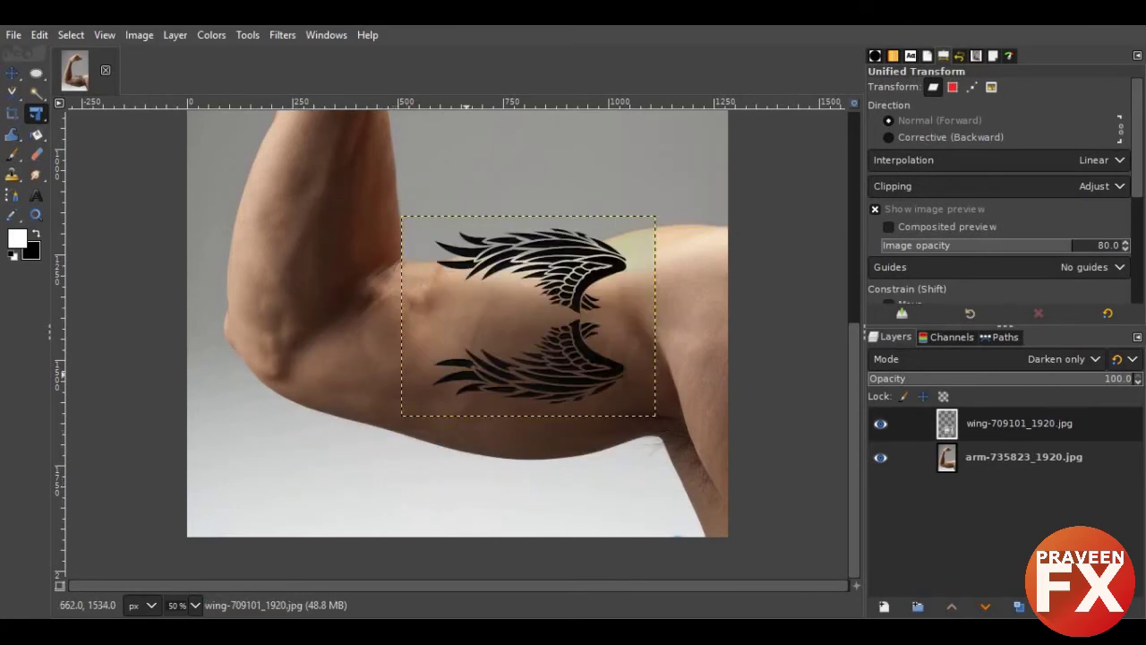
key(m)
mouse_move(529, 314)
mouse_down()
mouse_move(505, 350)
mouse_move(517, 350)
mouse_move(501, 359)
mouse_up()
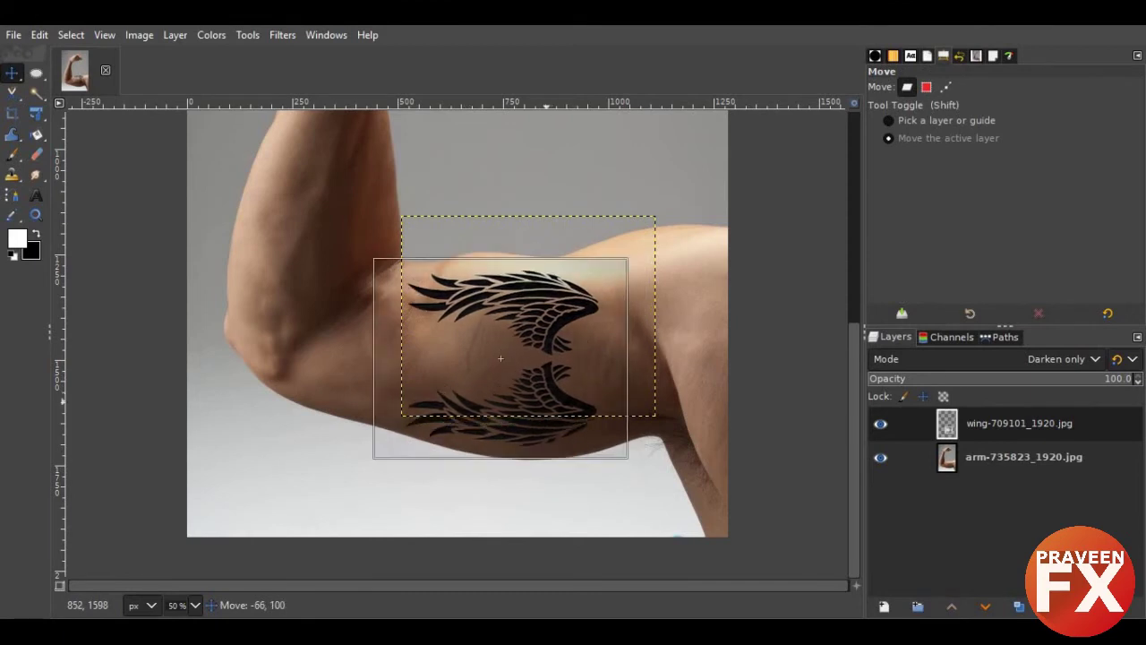
drag(501, 358, 506, 358)
text(50)
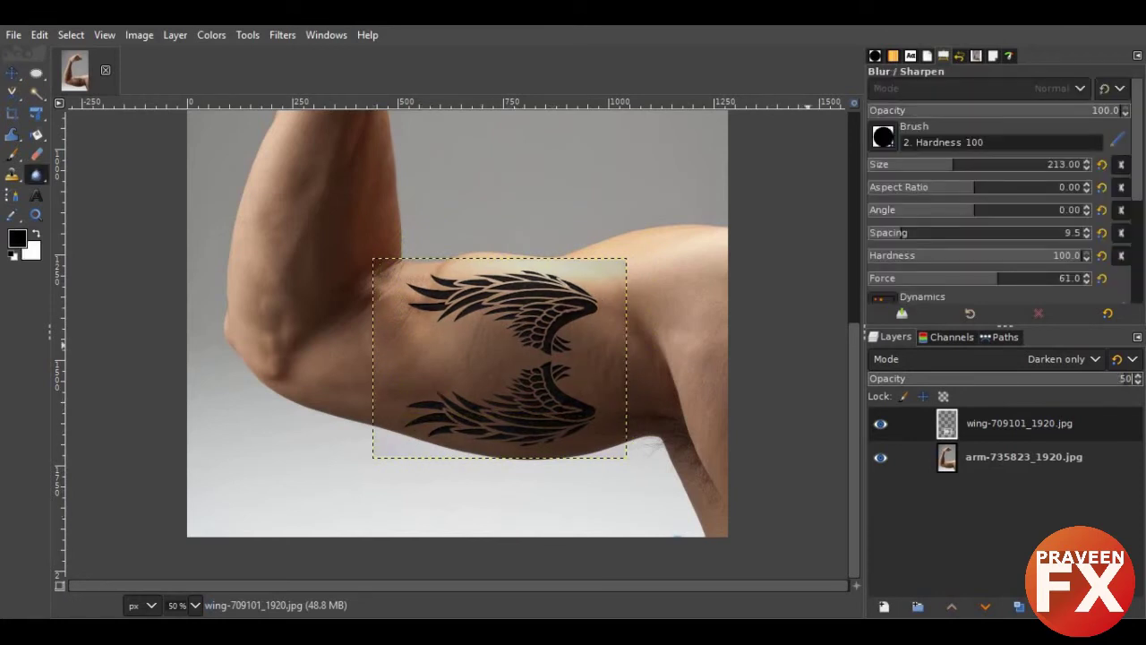
- Set the wings layer opacity to 70
key(Return)
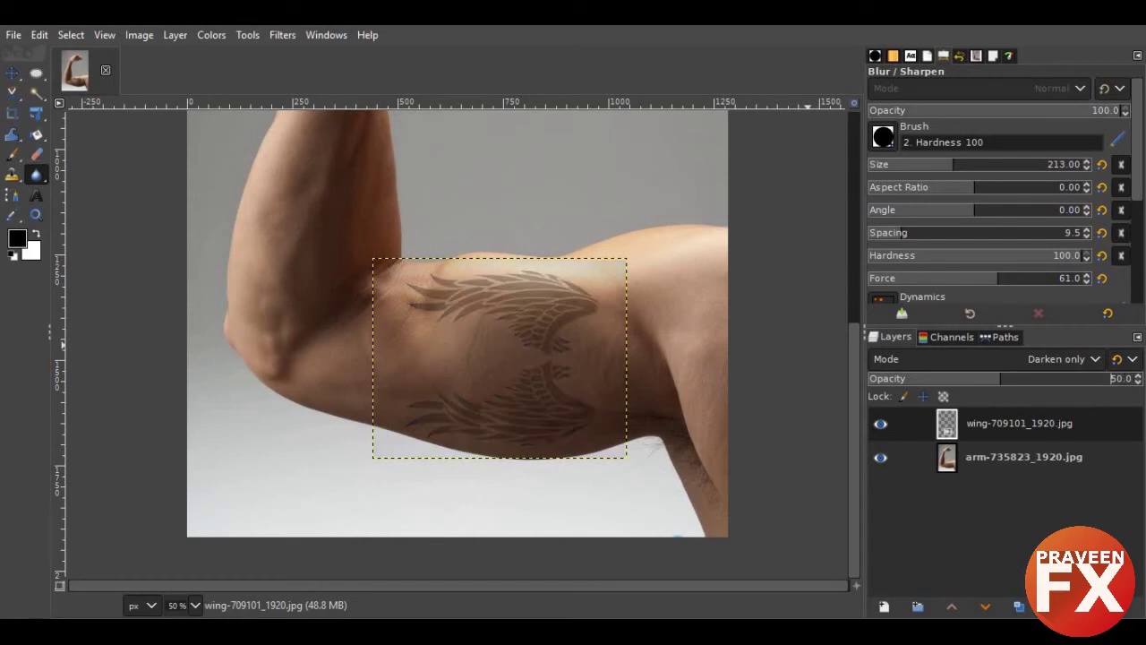
text(95)
key(Return)
text(7)
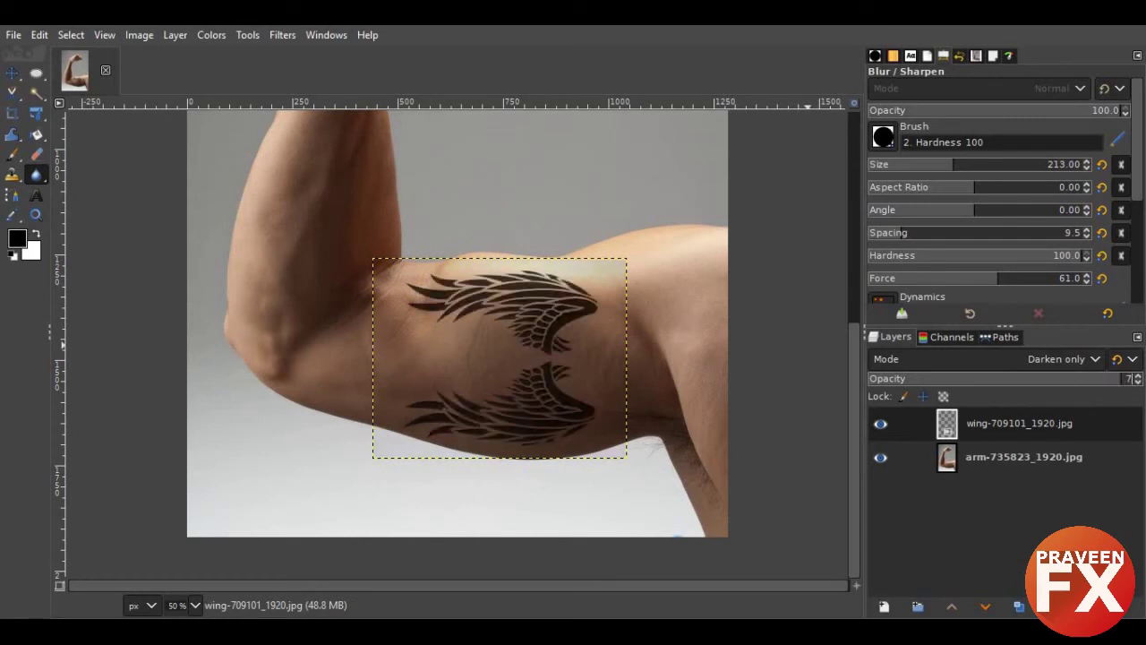
text(0.0)
key(Return)
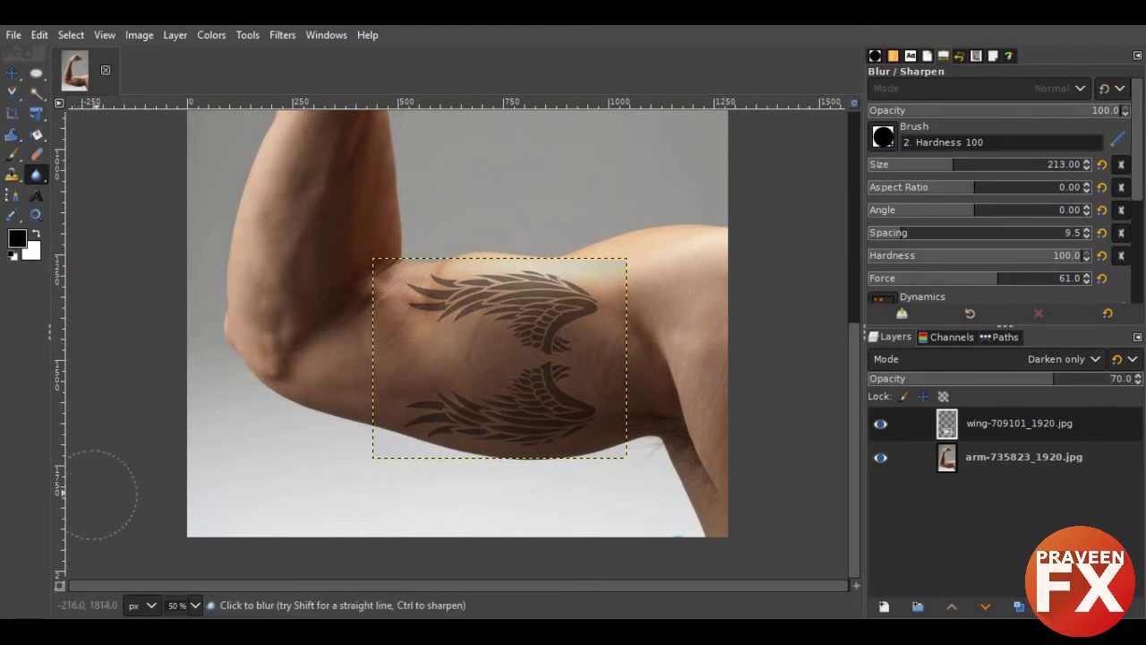
- Zoom and pan the view to inspect the tattoo on the bicep
scroll(385, 374, down, 2)
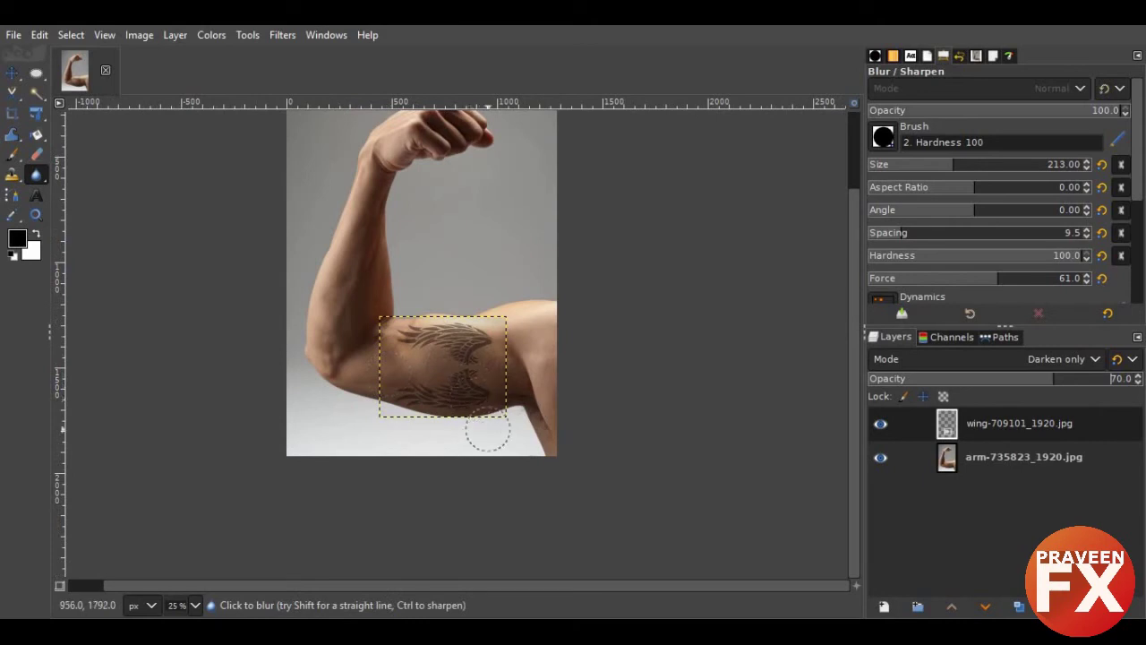
mouse_move(491, 376)
mouse_down()
mouse_move(540, 474)
mouse_move(529, 428)
mouse_up()
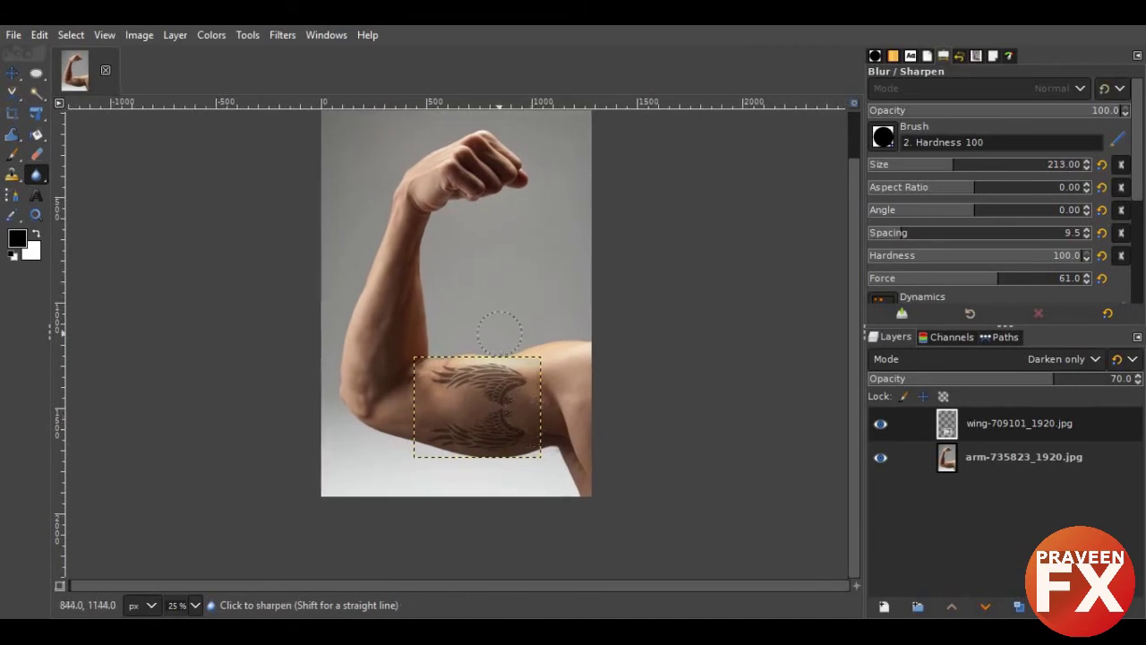
ctrl+scroll(498, 325, up, 2)
ctrl+scroll(497, 324, down, 1)
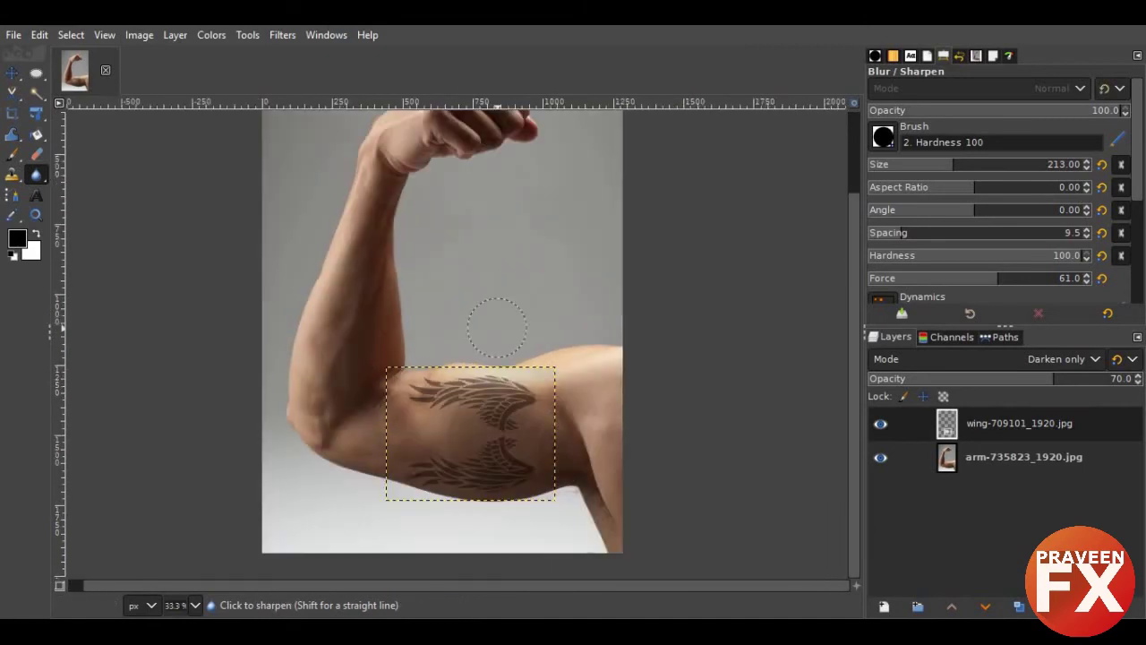
ctrl+scroll(499, 295, up, 2)
mouse_move(499, 295)
mouse_down()
mouse_move(488, 179)
mouse_move(500, 168)
mouse_move(506, 193)
mouse_up()
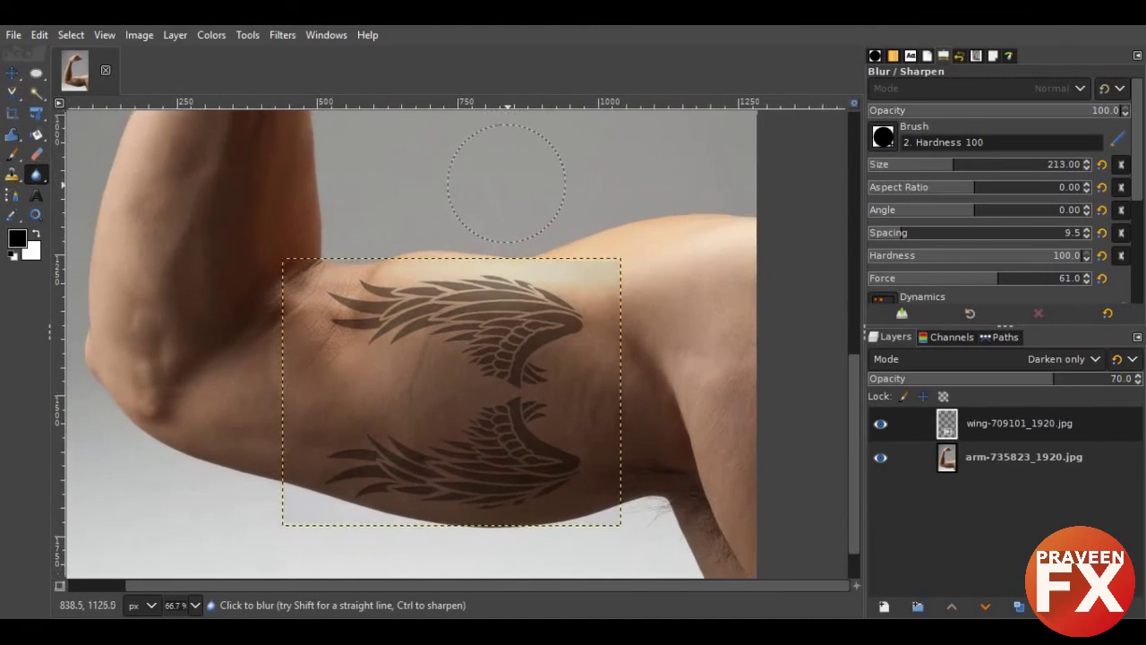
ctrl+scroll(506, 193, down, 1)
drag(502, 242, 505, 285)
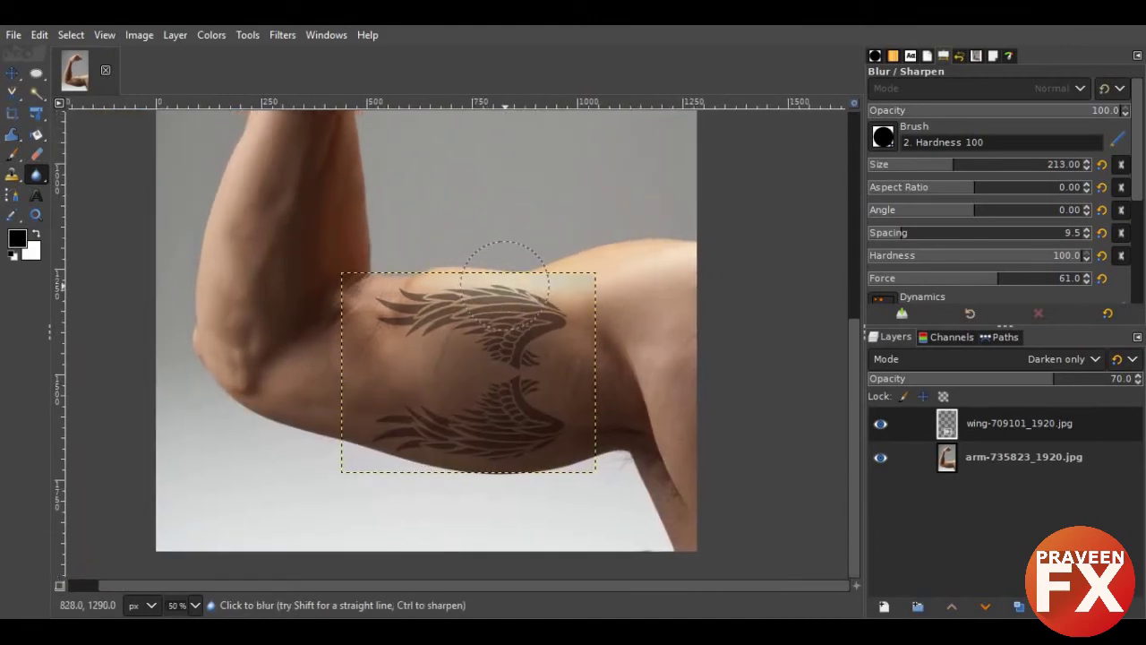
- Crop to a 1280×1004 frame around the bicep tattoo, cutting off the fist
key(c)
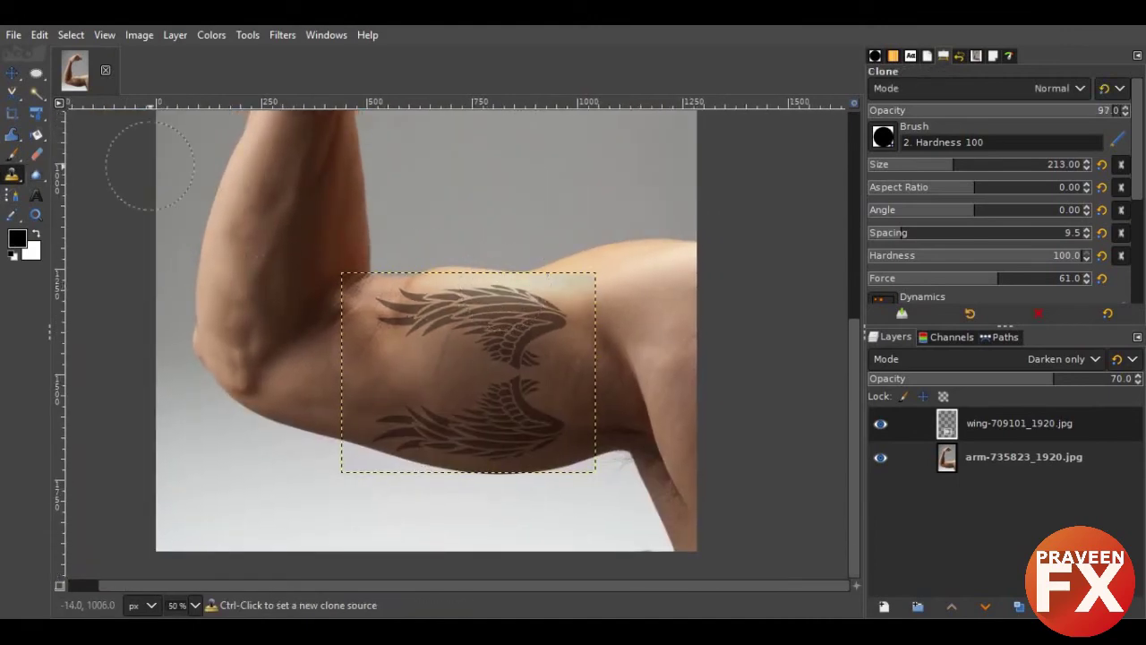
click(12, 113)
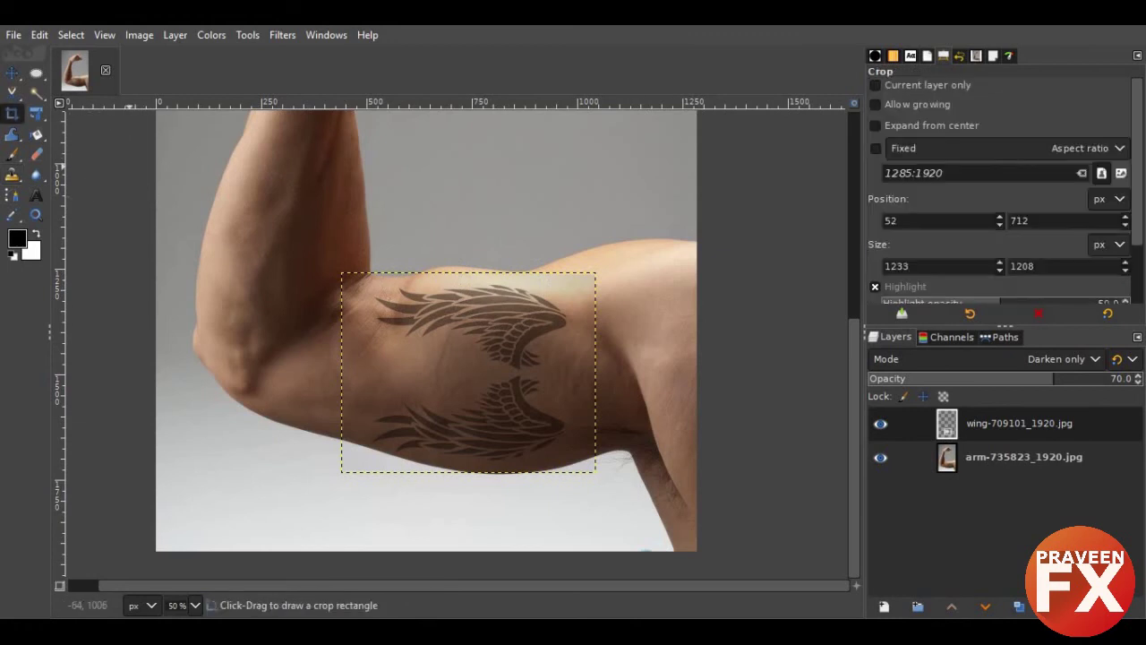
mouse_move(150, 130)
mouse_down()
mouse_move(695, 535)
mouse_move(695, 551)
mouse_up()
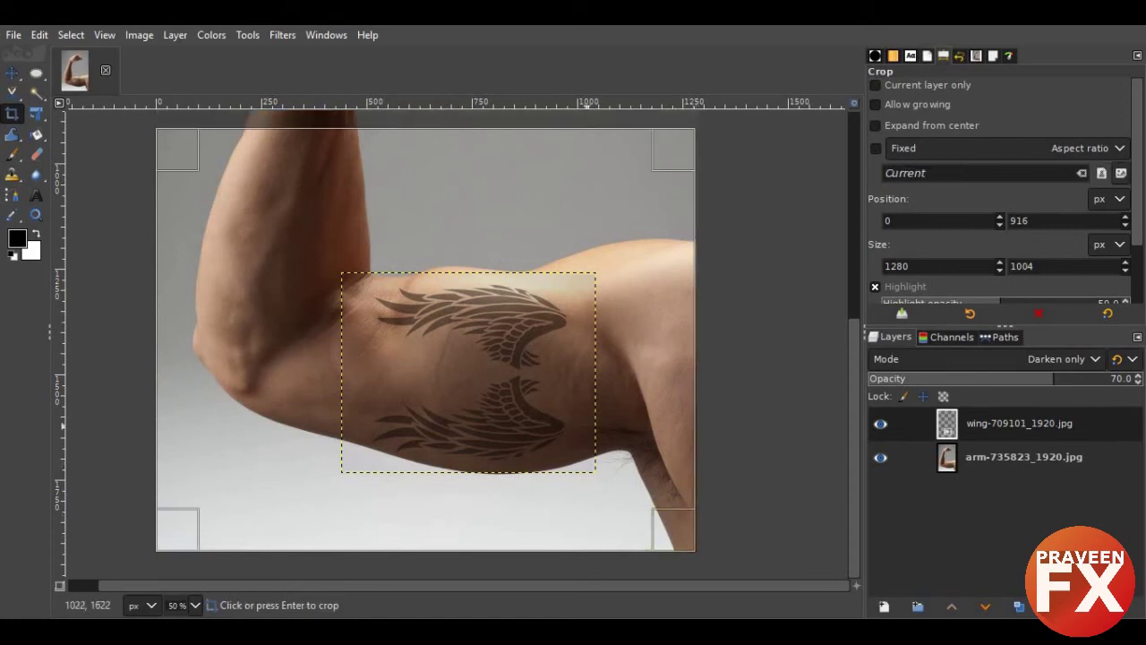
key(Return)
drag(531, 387, 573, 398)
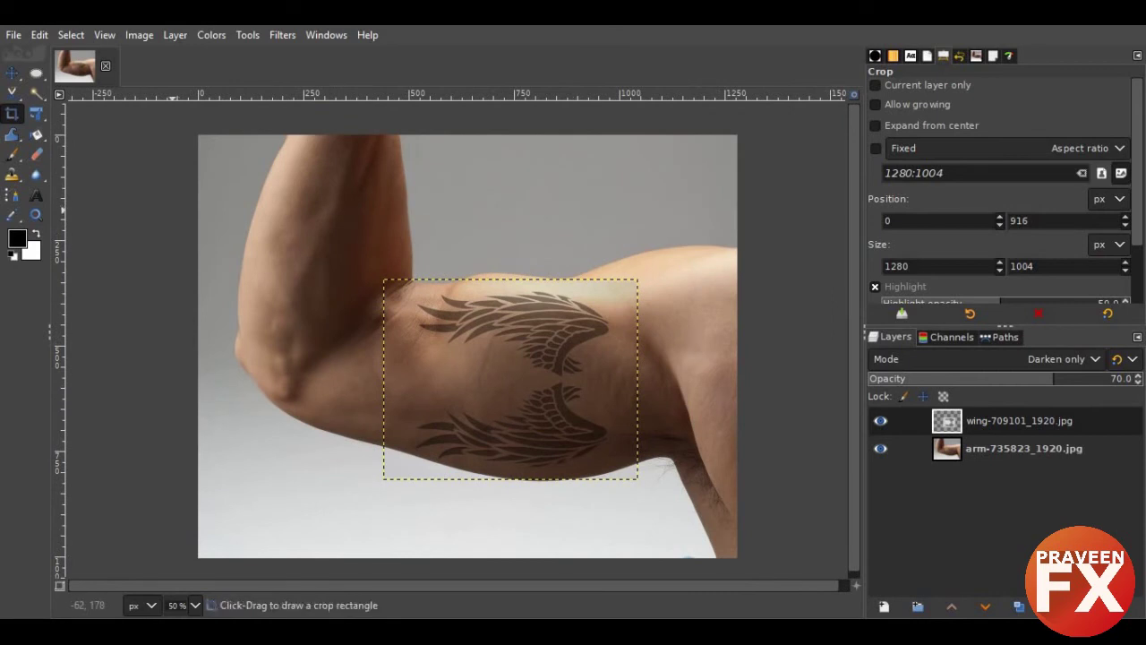
- Export the image as 'arm tatoo.jpg' to the Desktop with default JPEG settings
key(ctrl+shift+e)
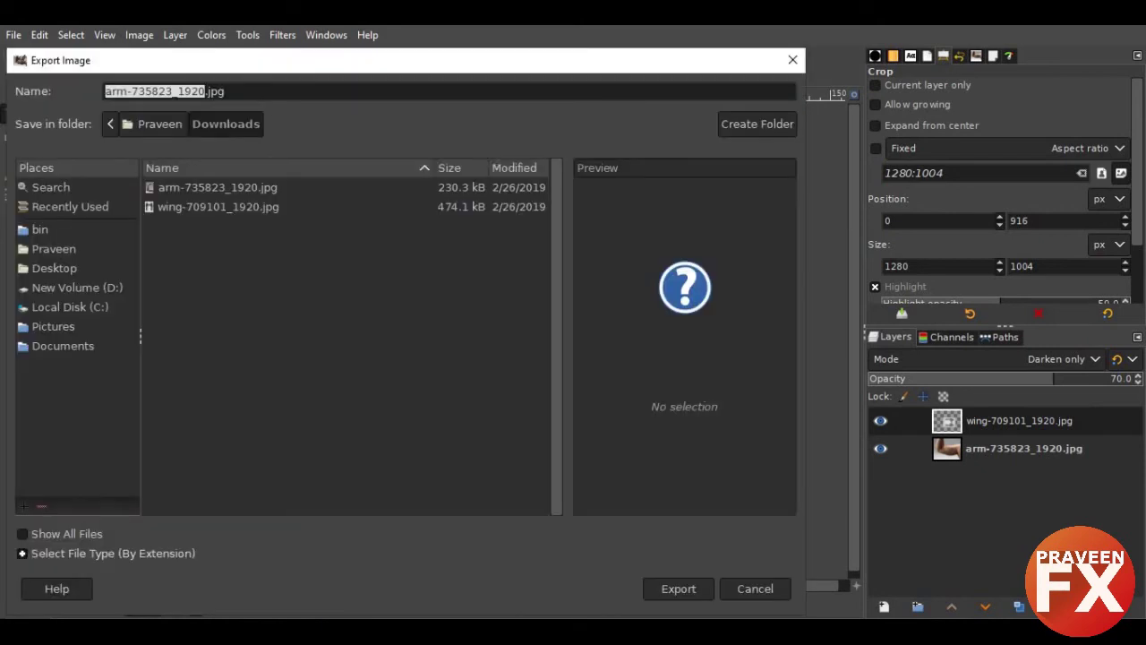
text(arm ta)
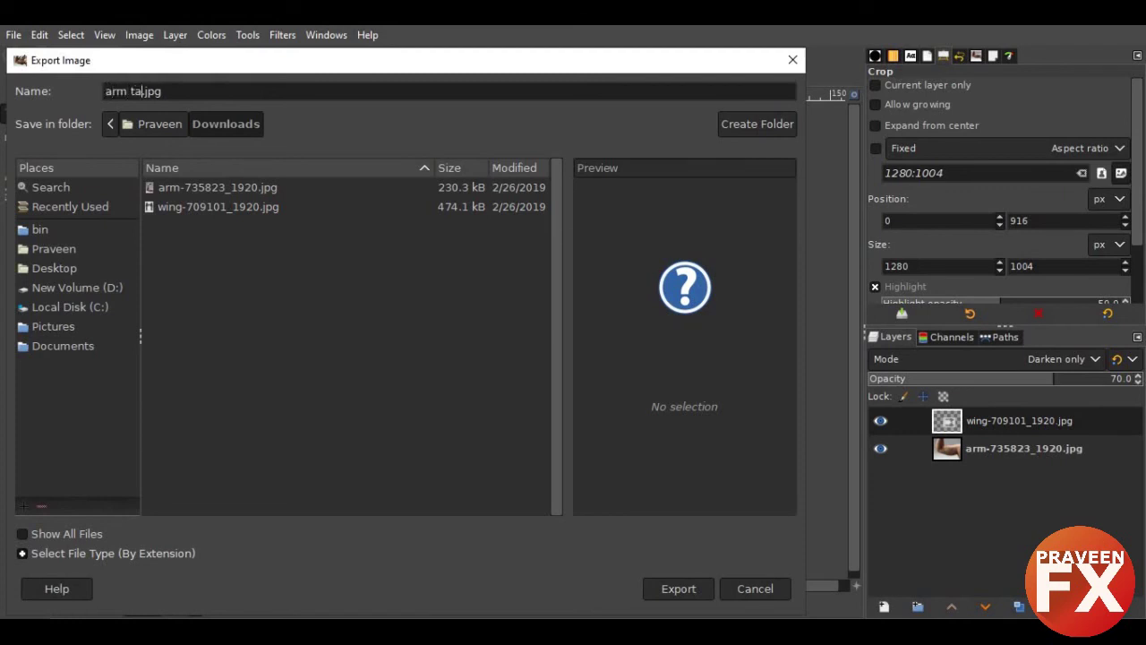
text(too)
click(54, 248)
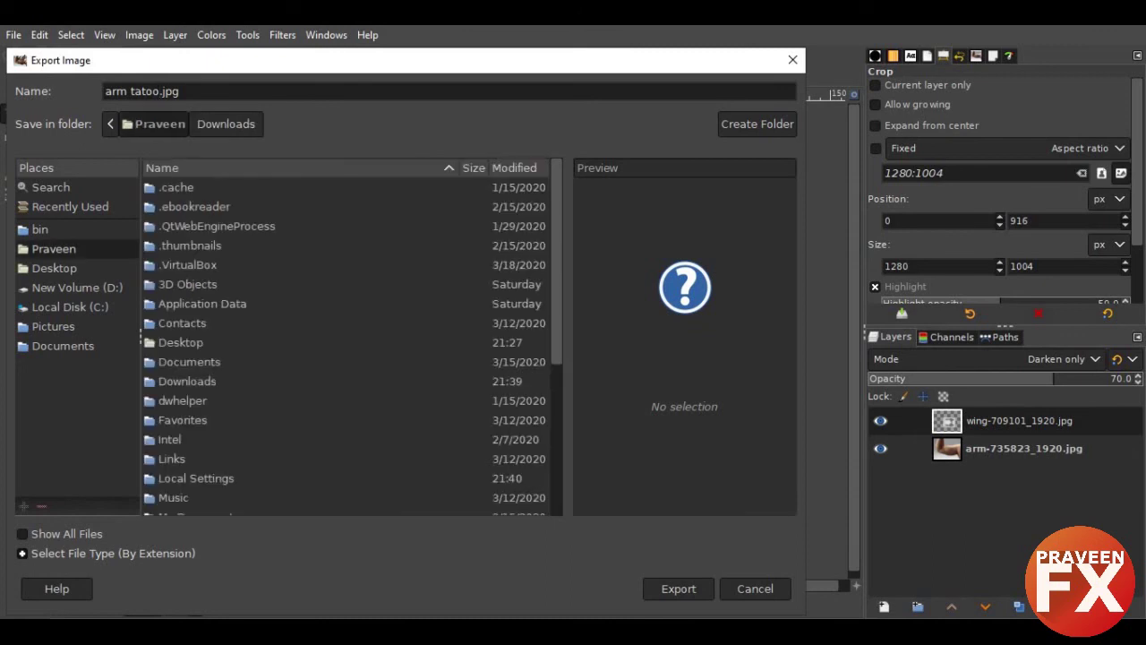
click(54, 268)
click(678, 588)
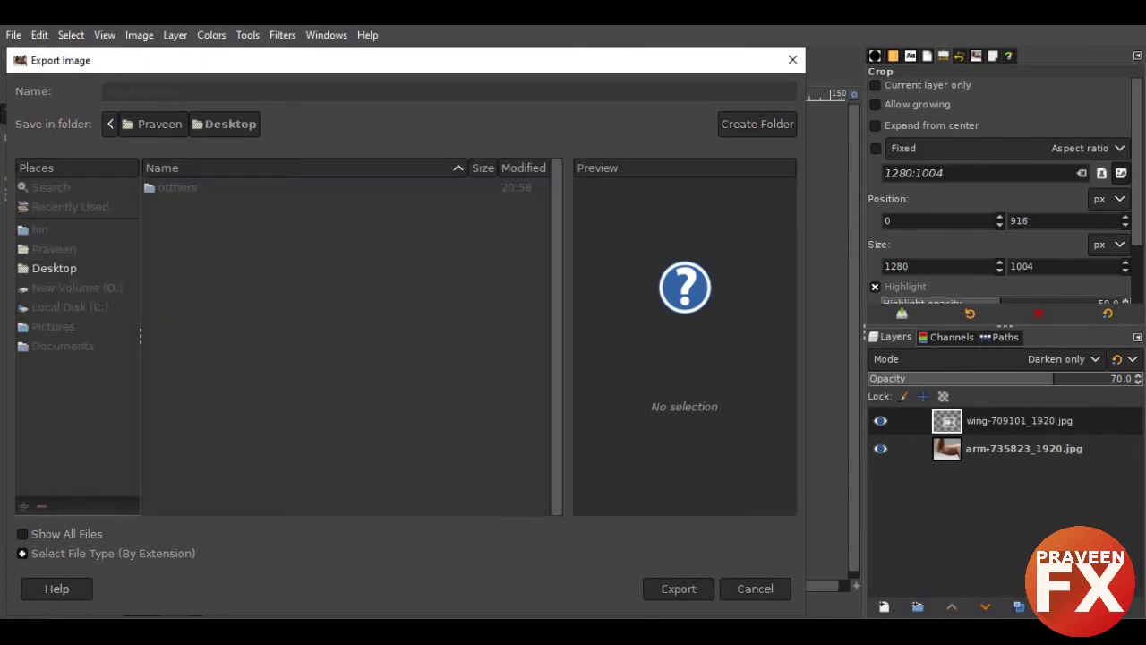
click(573, 498)
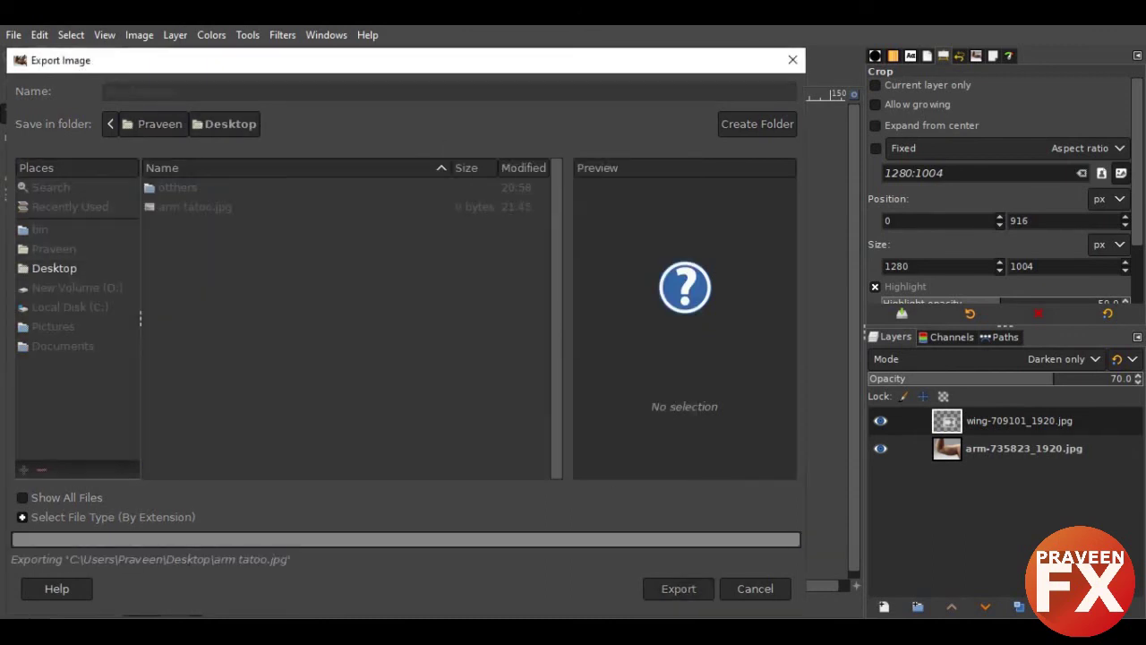